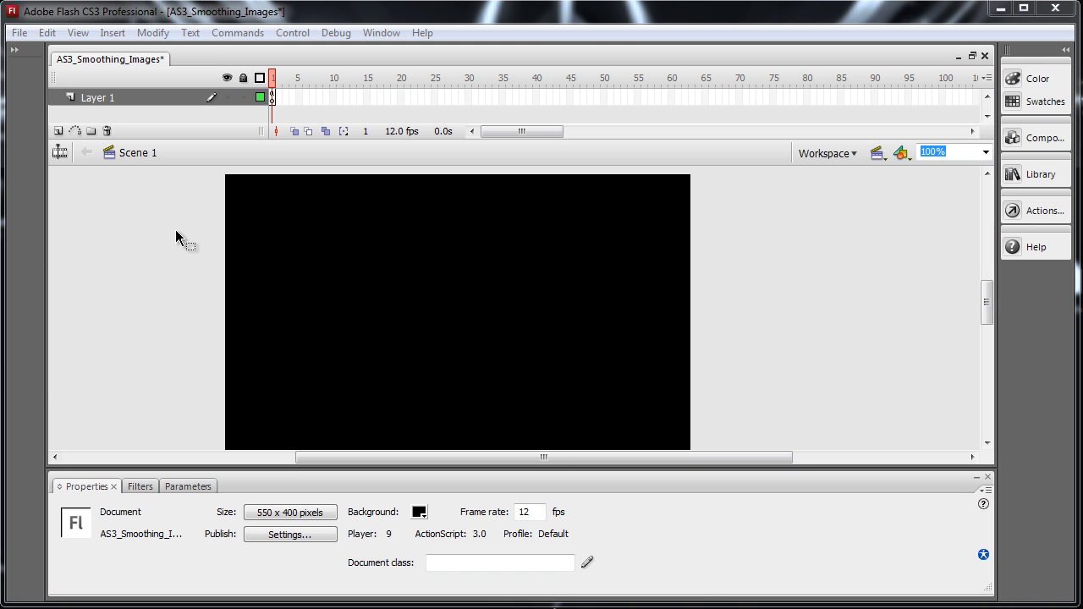
Start an Import to Library and browse the project folder around the pictures folder
{"action": "left_click", "coordinate": [20, 34]}
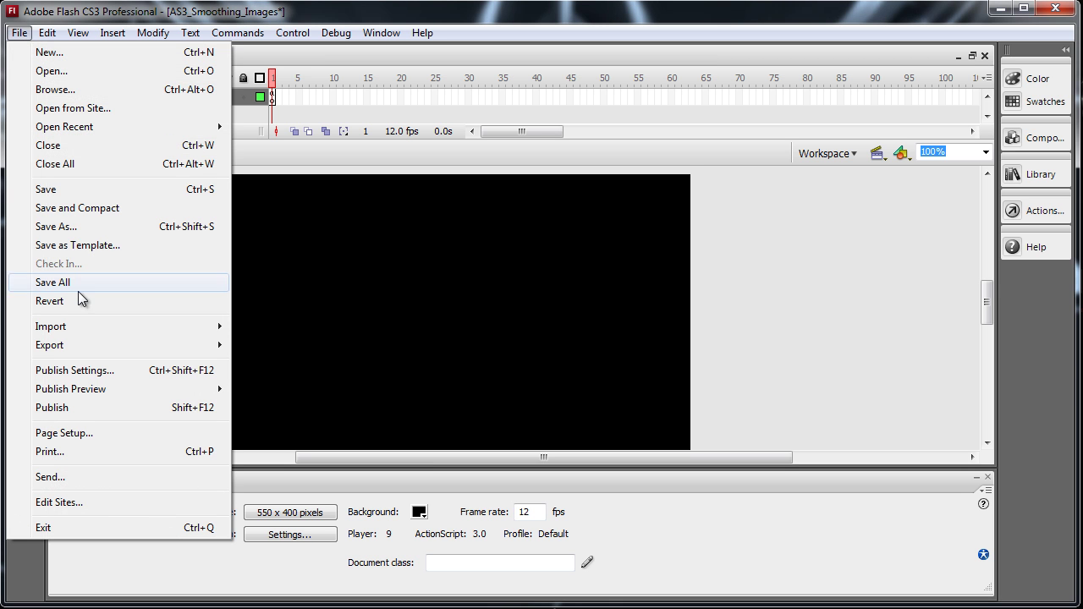
{"action": "mouse_move", "coordinate": [51, 326]}
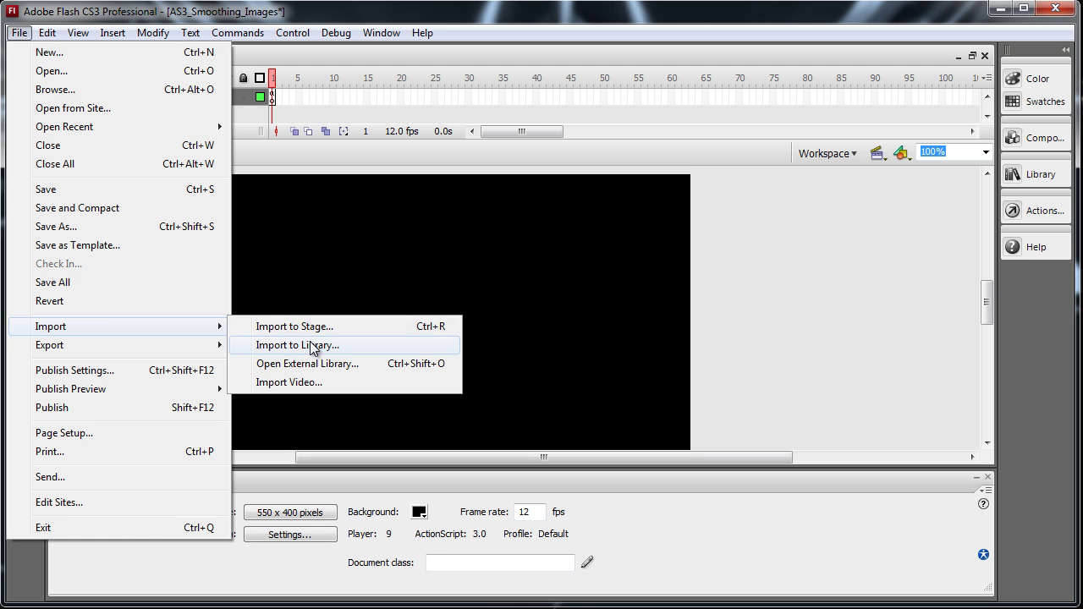
{"action": "left_click", "coordinate": [297, 346]}
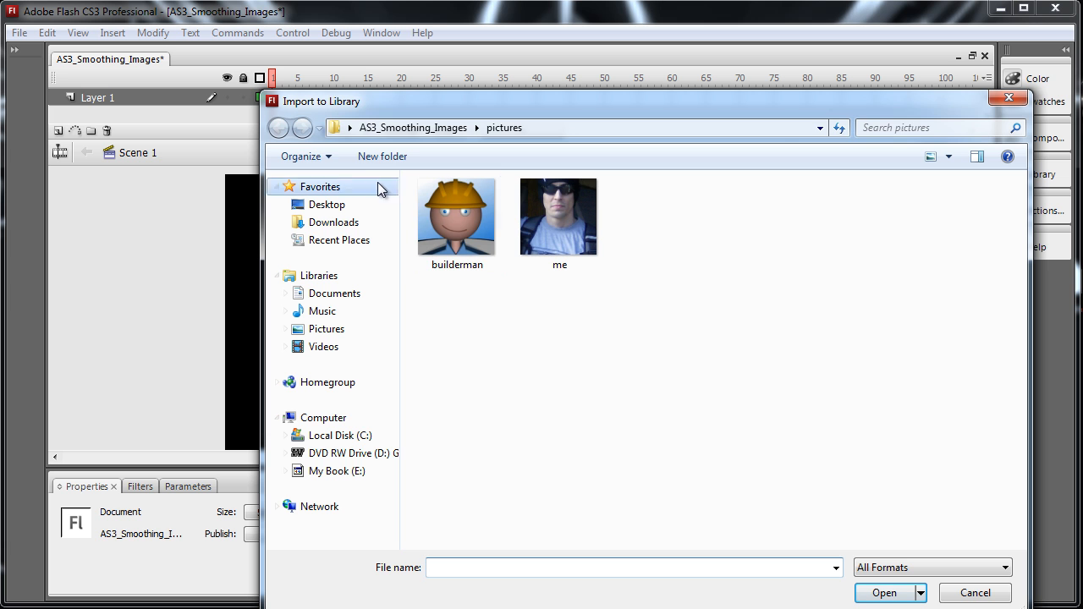
{"action": "left_click", "coordinate": [413, 127]}
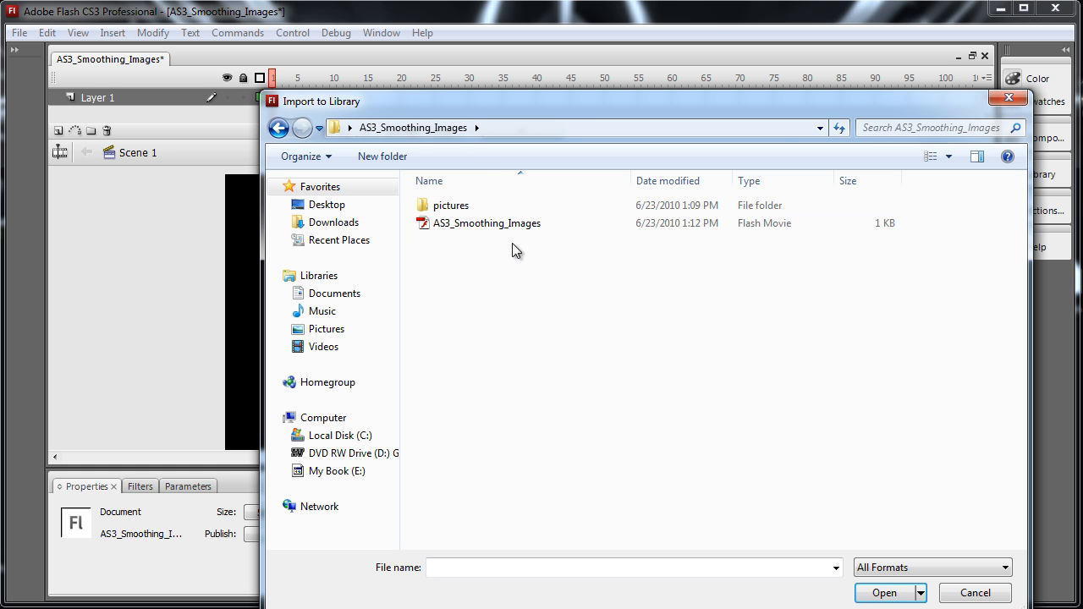
{"action": "double_click", "coordinate": [451, 205]}
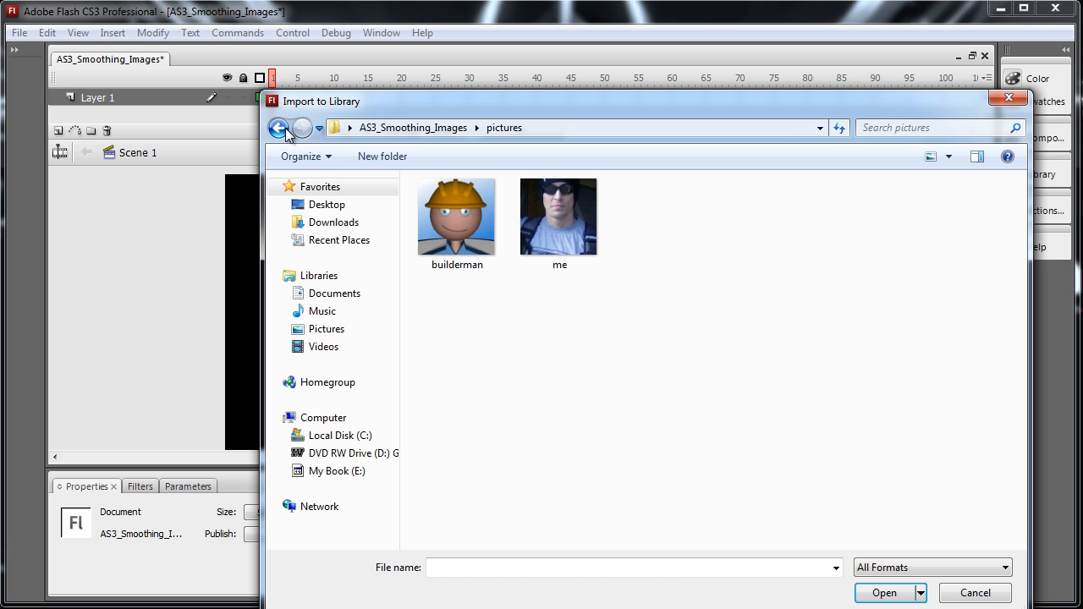
{"action": "left_click", "coordinate": [278, 128]}
{"action": "left_click", "coordinate": [487, 223]}
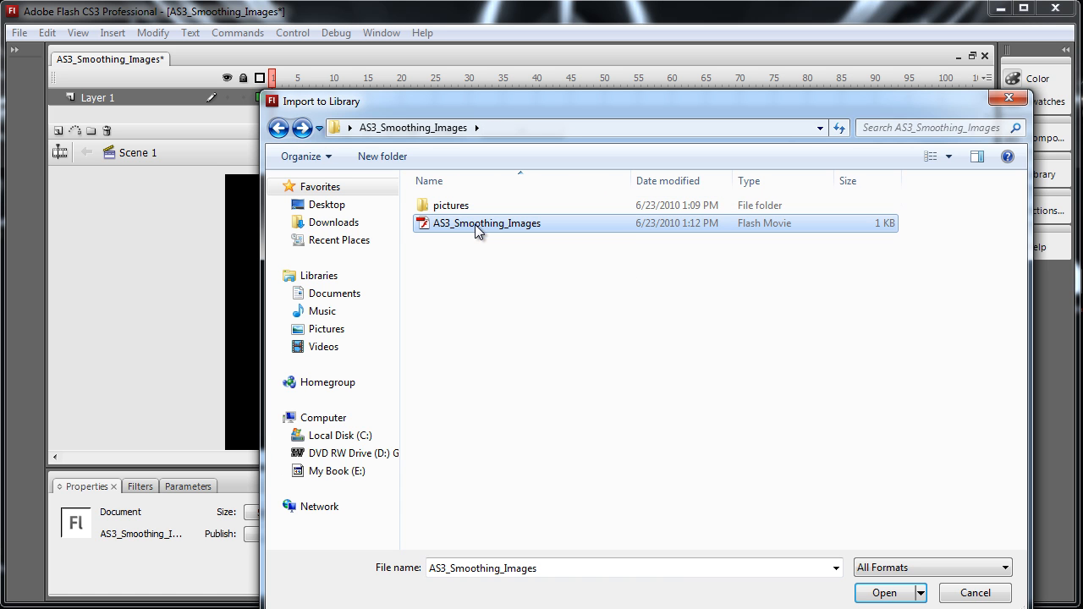
{"action": "left_click", "coordinate": [457, 205]}
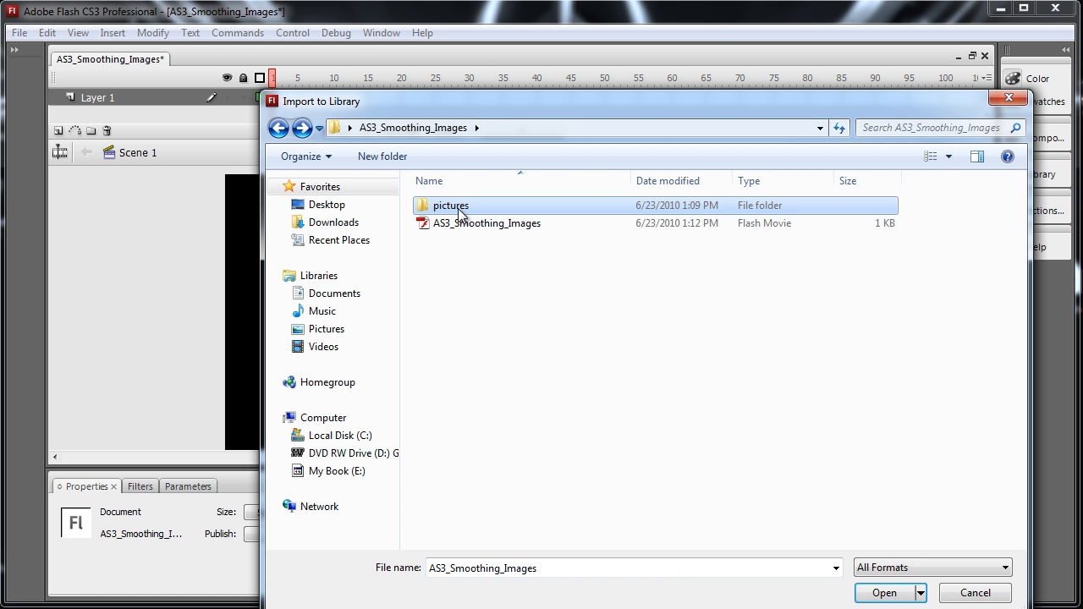
{"action": "left_click", "coordinate": [456, 245]}
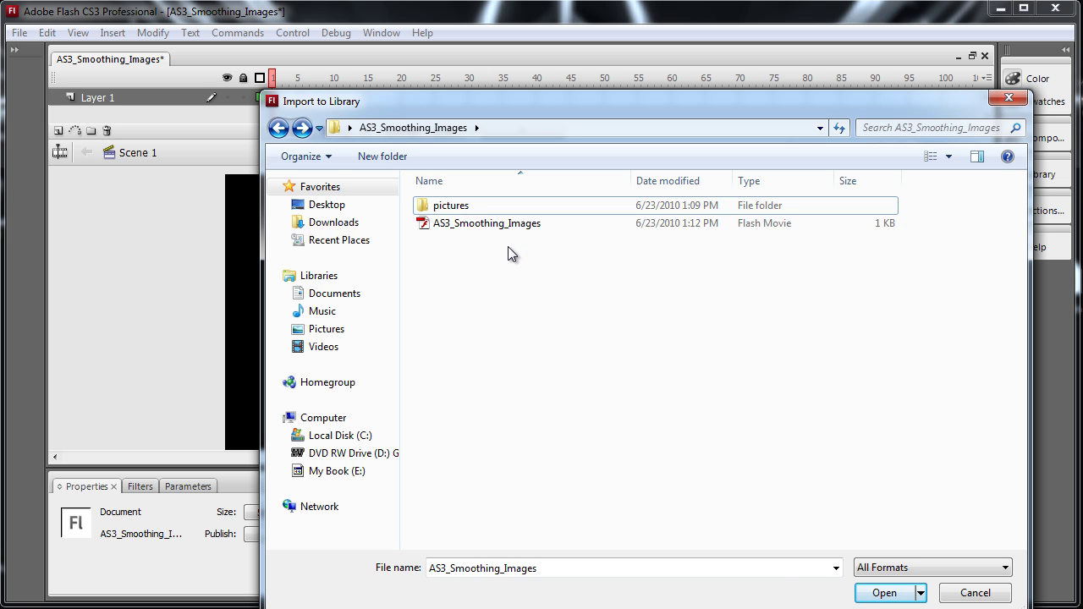
Import the builderman picture from the pictures folder into the library
{"action": "double_click", "coordinate": [451, 206]}
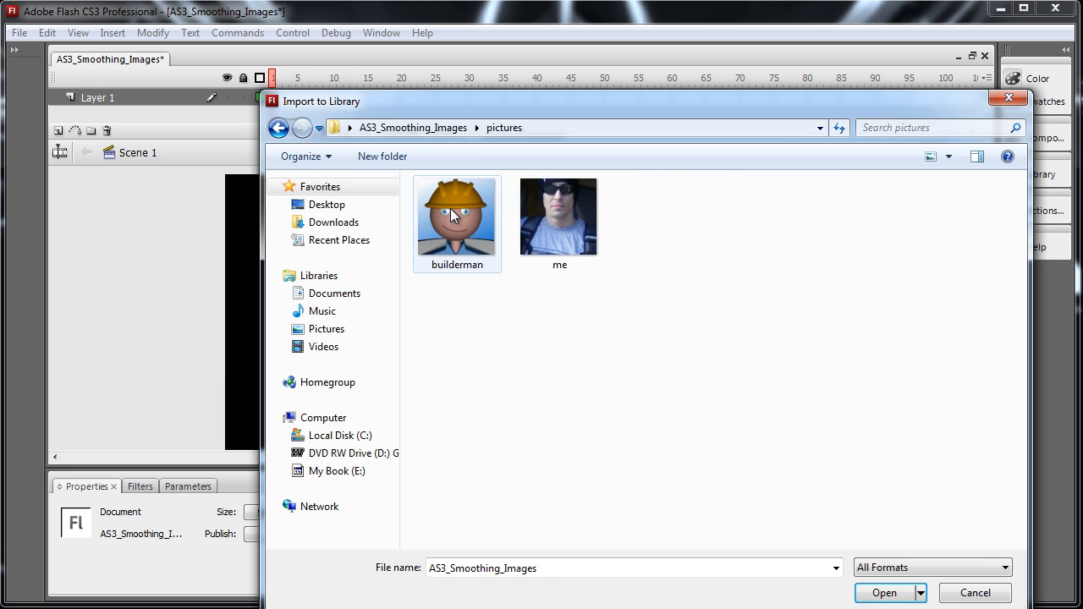
{"action": "left_click", "coordinate": [453, 216]}
{"action": "double_click", "coordinate": [454, 215]}
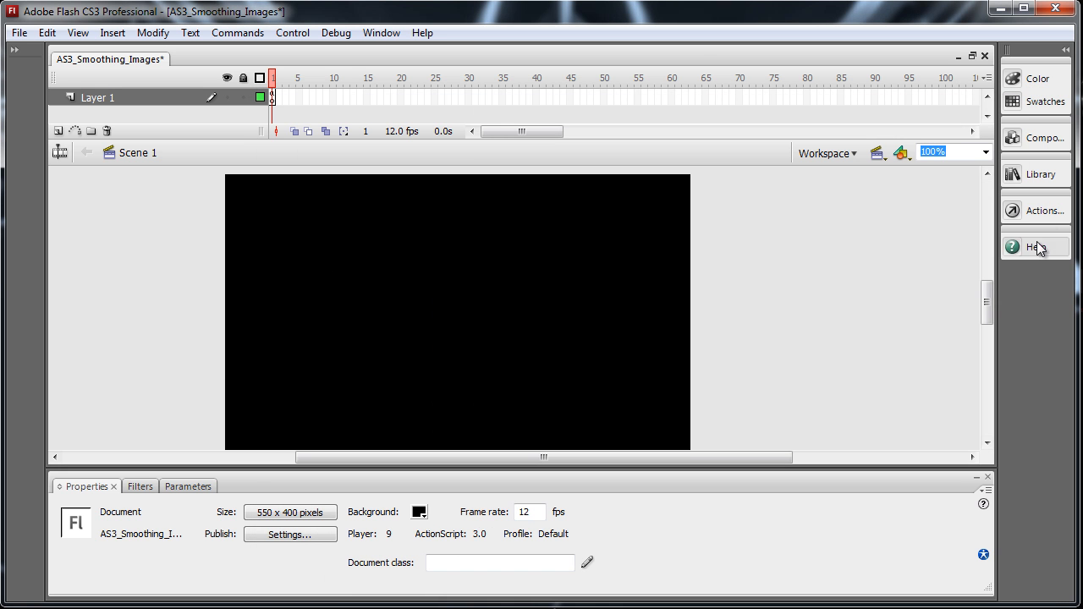
Drag the builderman bitmap from the Library onto the stage
{"action": "left_click", "coordinate": [1041, 179]}
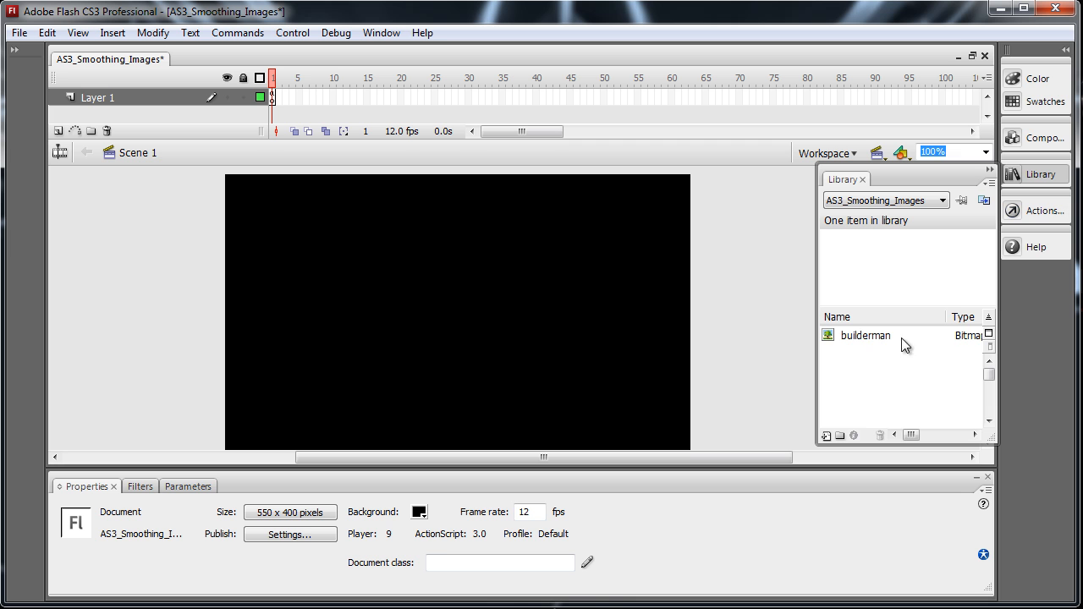
{"action": "left_click", "coordinate": [866, 336]}
{"action": "left_click_drag", "start_coordinate": [872, 337], "coordinate": [449, 330]}
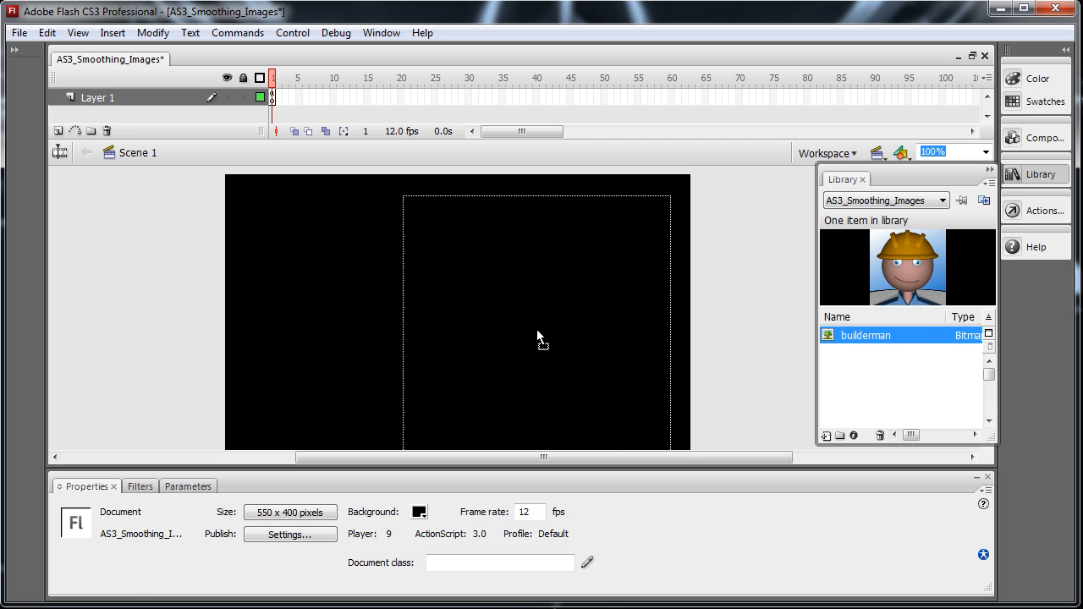
{"action": "left_click", "coordinate": [624, 316]}
{"action": "left_click", "coordinate": [521, 298]}
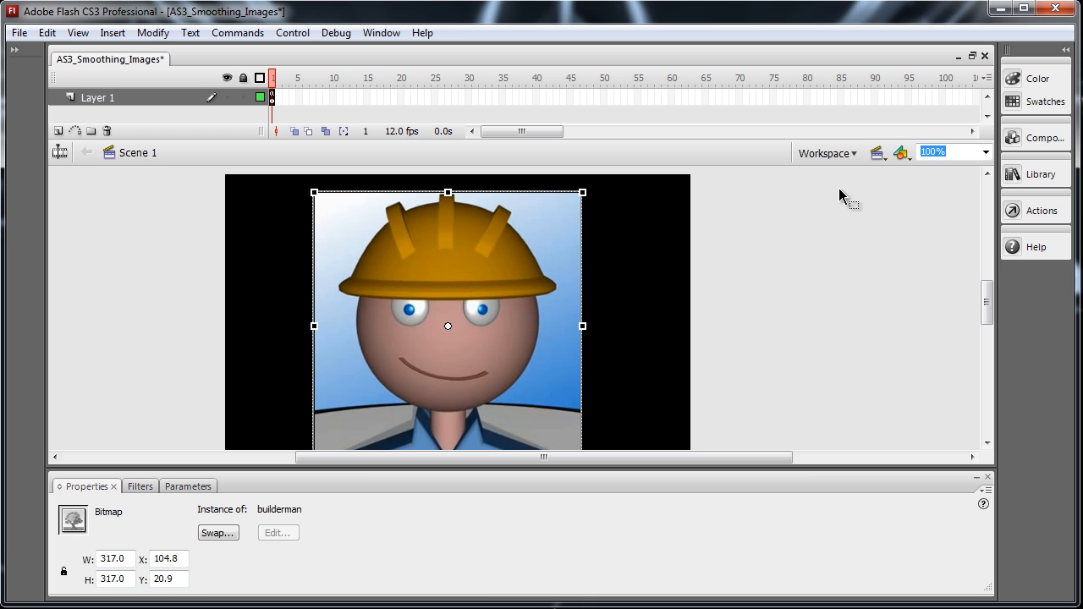
Free-transform the placed image, shrinking it from 317 to about 245 px and rotating it into a tilt
{"action": "left_click", "coordinate": [15, 51]}
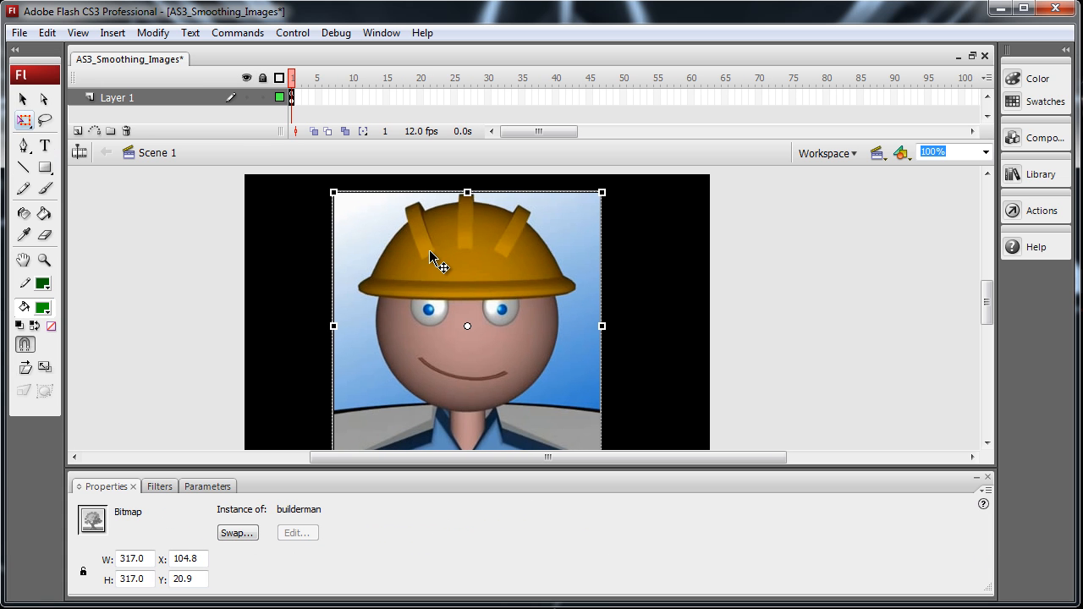
{"action": "left_click", "coordinate": [24, 100]}
{"action": "left_click", "coordinate": [219, 246]}
{"action": "left_click", "coordinate": [449, 245]}
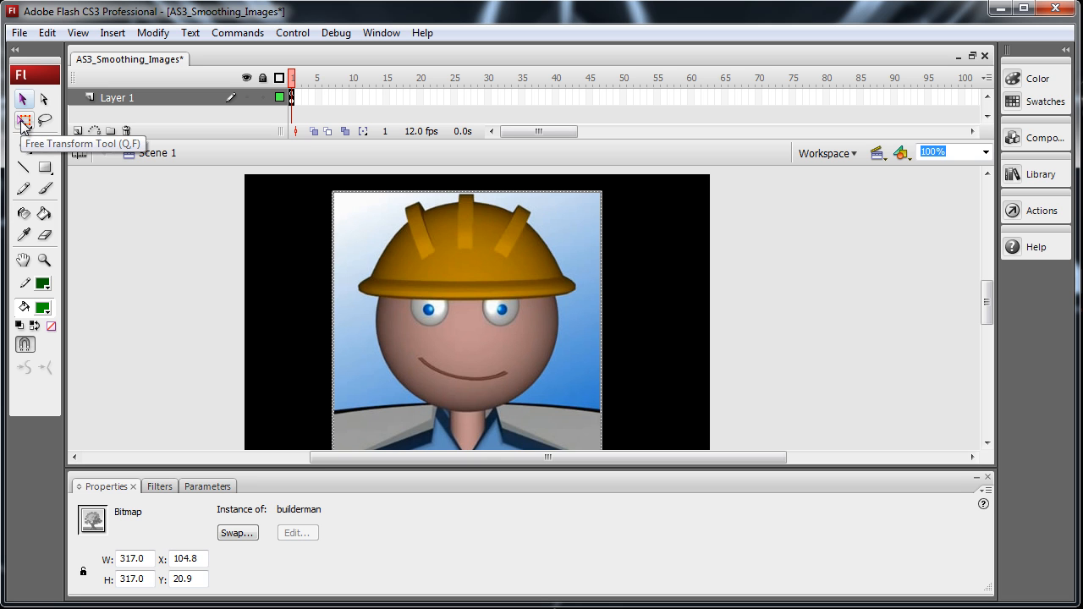
{"action": "left_click", "coordinate": [25, 121]}
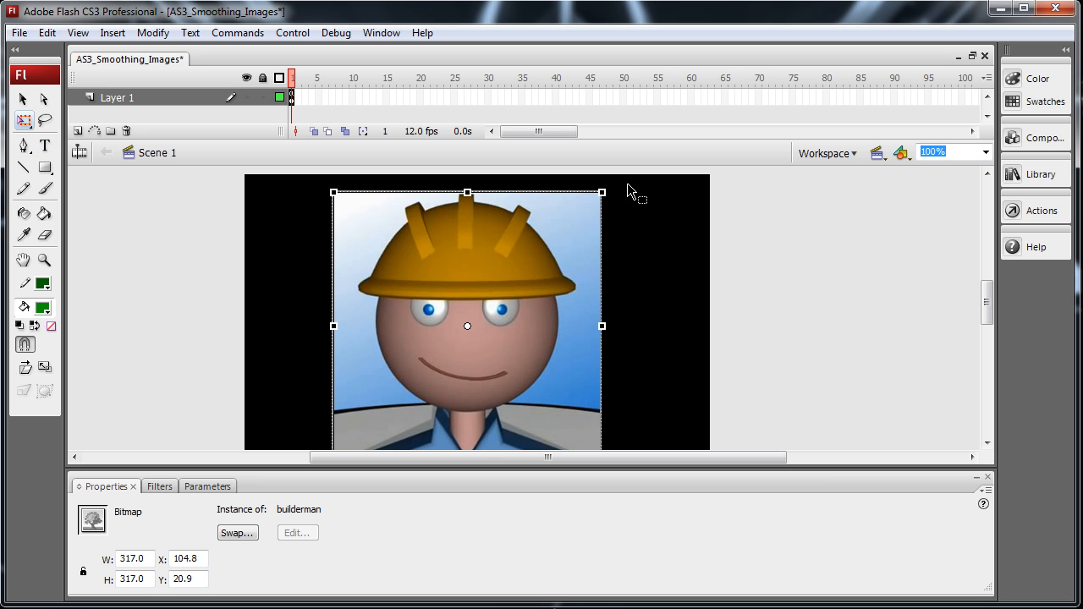
{"action": "left_click_drag", "start_coordinate": [602, 193], "coordinate": [572, 222]}
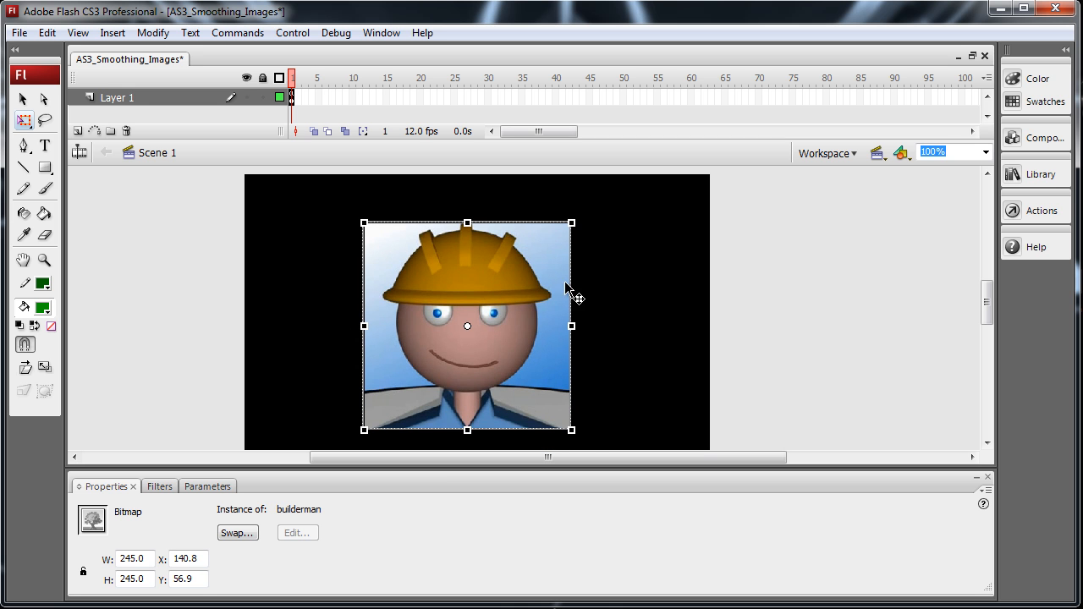
{"action": "left_click_drag", "start_coordinate": [583, 211], "coordinate": [537, 190]}
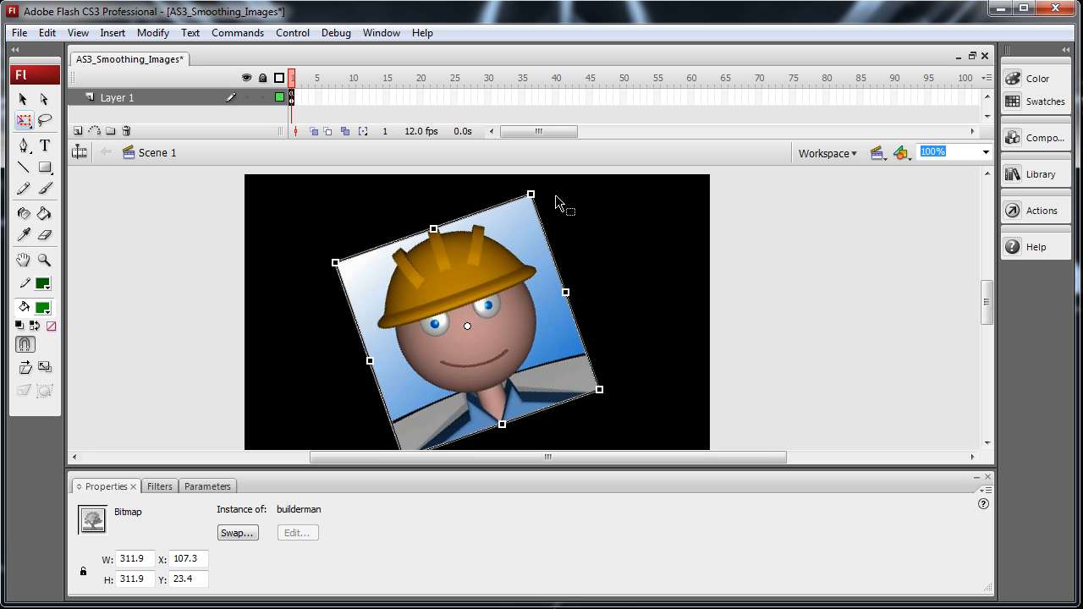
{"action": "left_click_drag", "start_coordinate": [555, 200], "coordinate": [550, 203]}
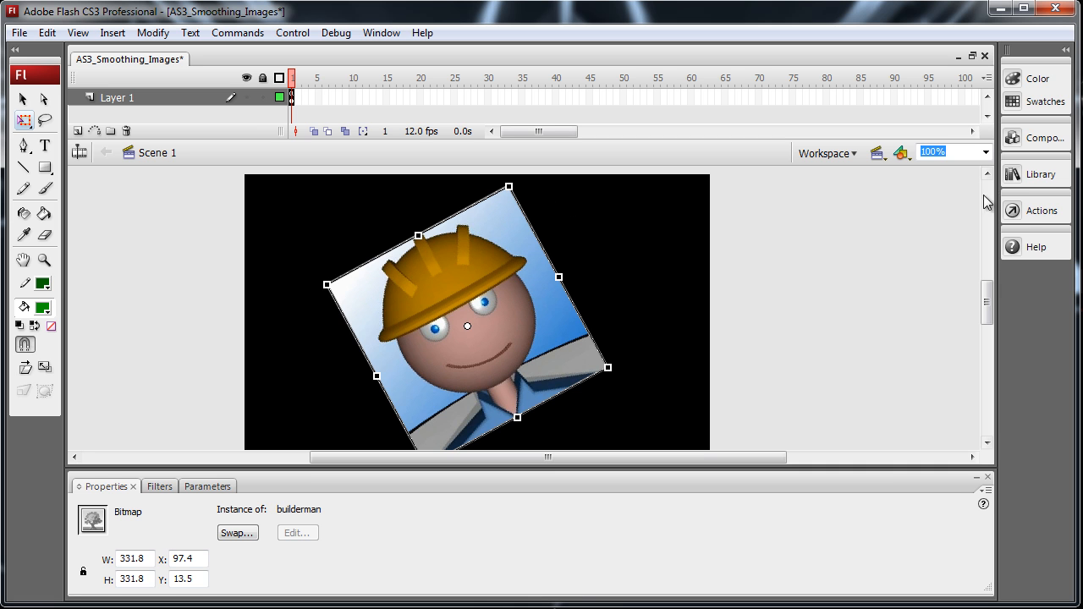
In the builderman bitmap's Library properties, enable Allow smoothing and confirm
{"action": "left_click", "coordinate": [1039, 174]}
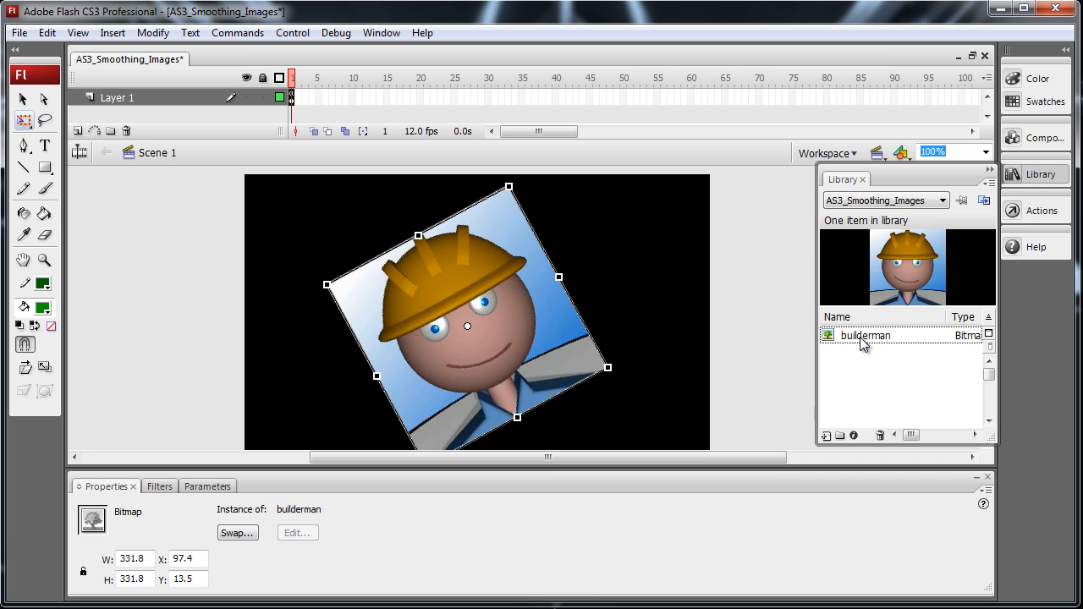
{"action": "left_click", "coordinate": [863, 338]}
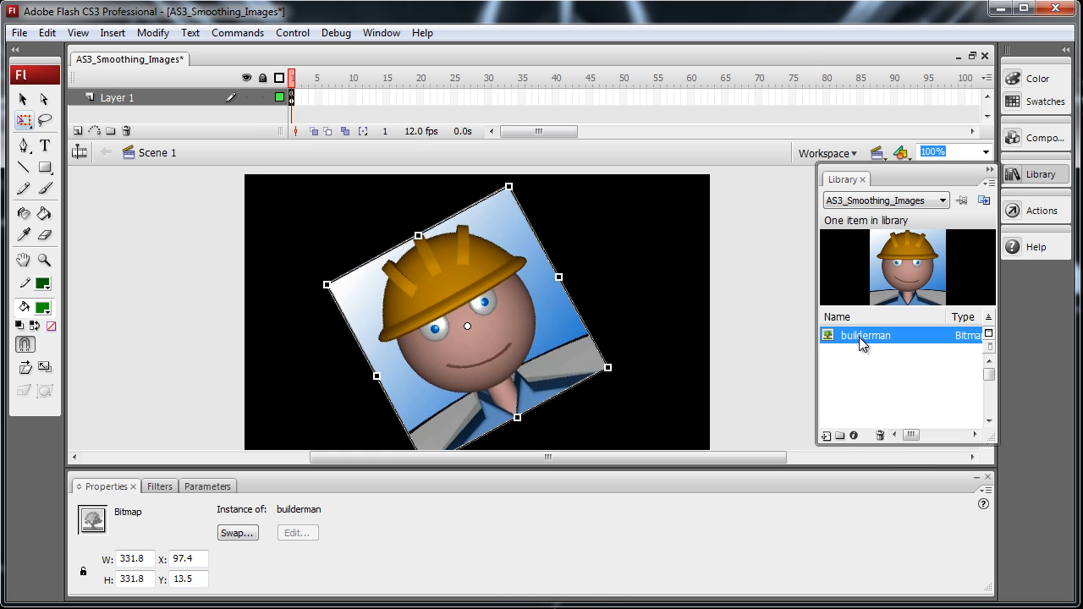
{"action": "right_click", "coordinate": [859, 337]}
{"action": "left_click", "coordinate": [937, 523]}
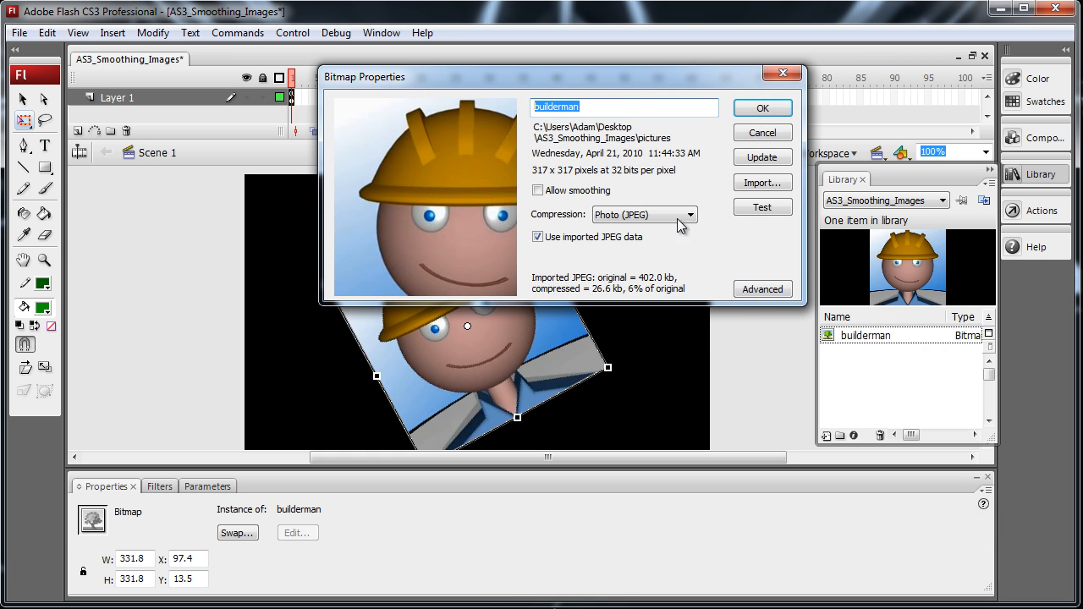
{"action": "left_click_drag", "start_coordinate": [615, 77], "coordinate": [652, 23]}
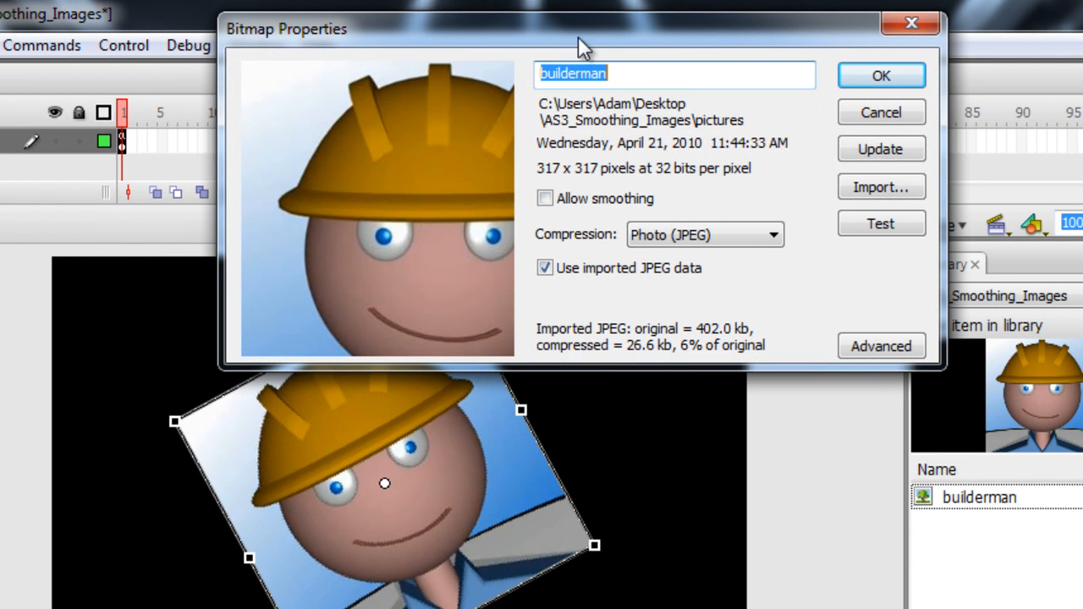
{"action": "left_click_drag", "start_coordinate": [587, 32], "coordinate": [588, 2]}
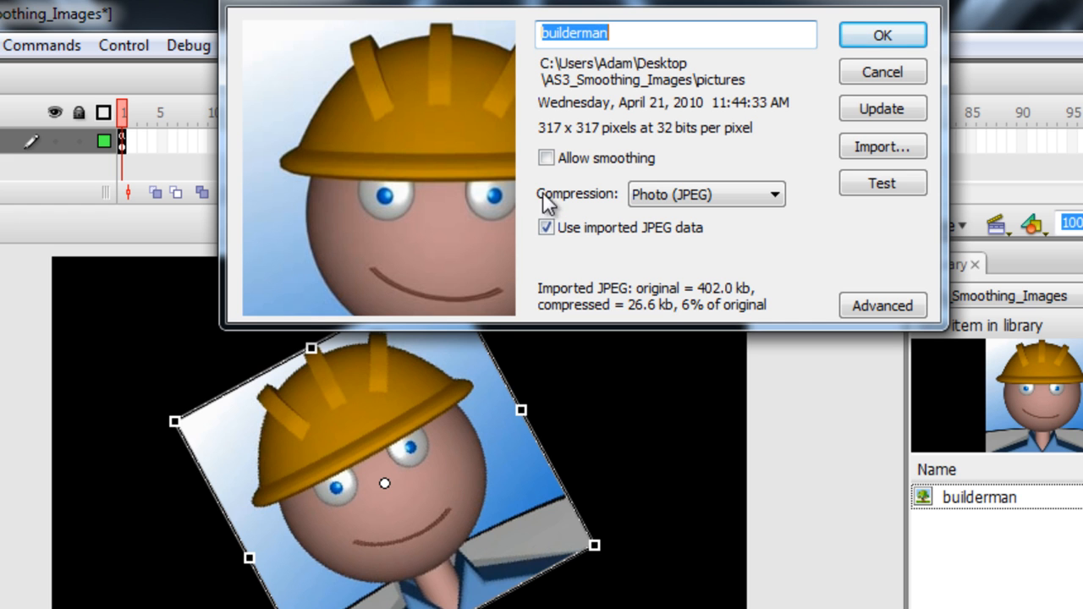
{"action": "left_click", "coordinate": [547, 156]}
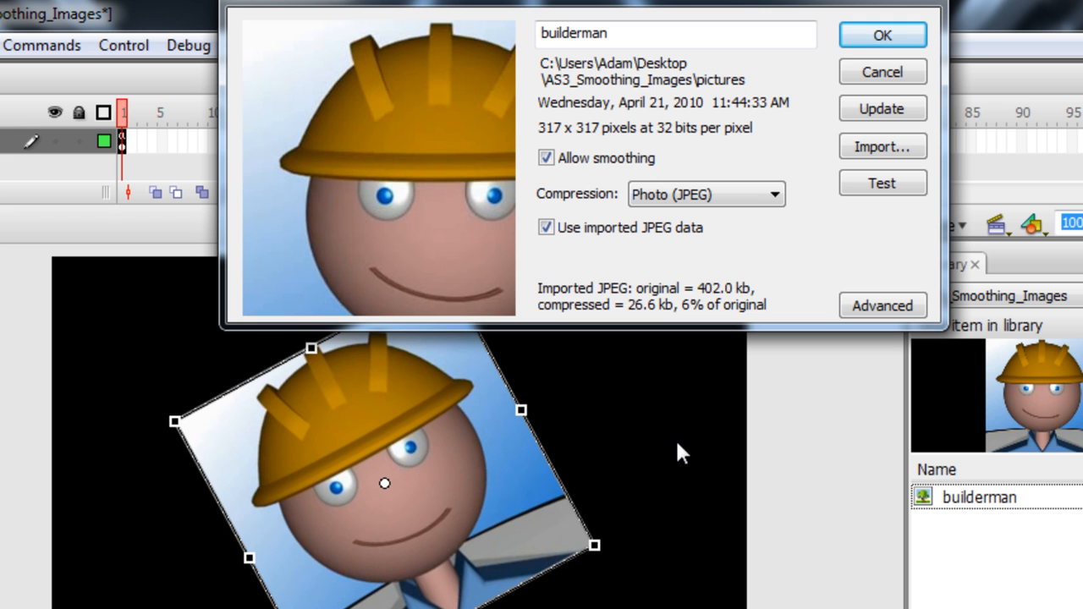
{"action": "left_click", "coordinate": [882, 35]}
Undo an accidental reshape, then delete the builderman picture from the stage
{"action": "left_click_drag", "start_coordinate": [447, 279], "coordinate": [432, 309]}
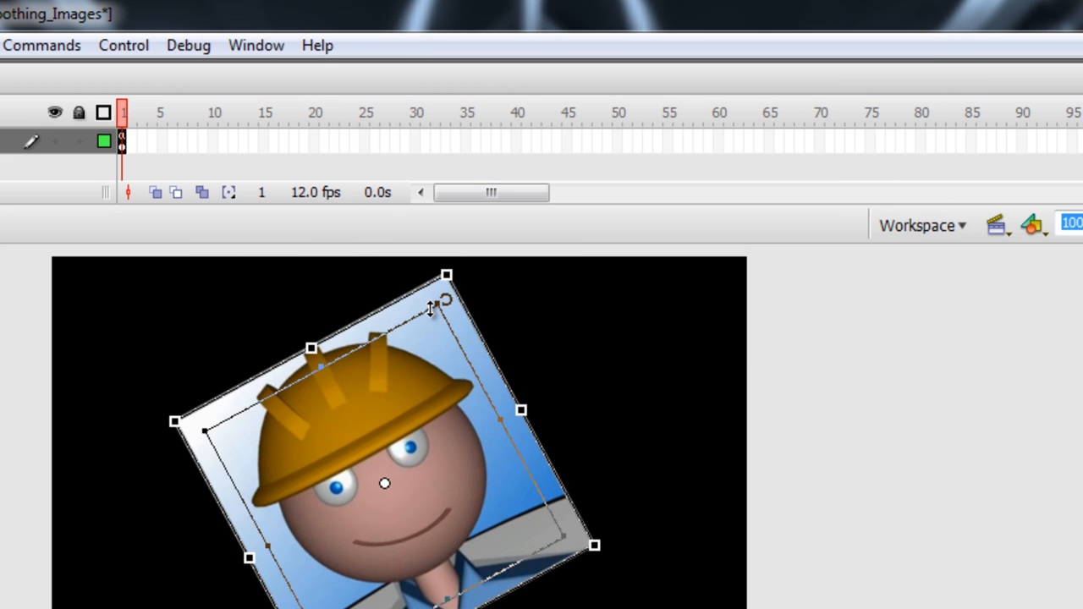
{"action": "key", "text": "ctrl+z"}
{"action": "key", "text": "ctrl+z"}
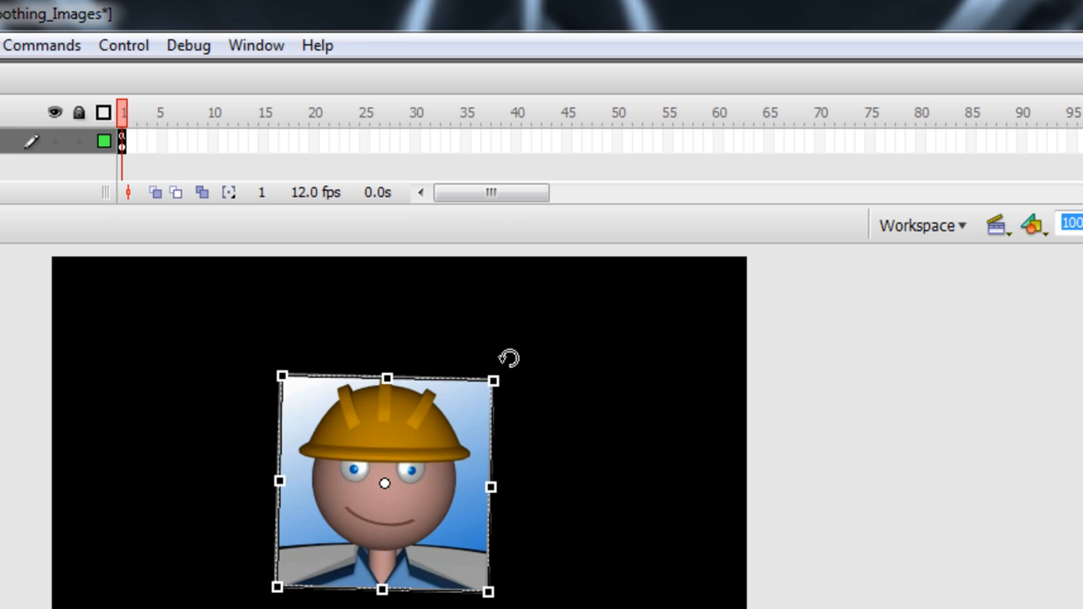
{"action": "mouse_move", "coordinate": [494, 380]}
{"action": "left_mouse_down"}
{"action": "mouse_move", "coordinate": [542, 335]}
{"action": "mouse_move", "coordinate": [502, 302]}
{"action": "left_mouse_up"}
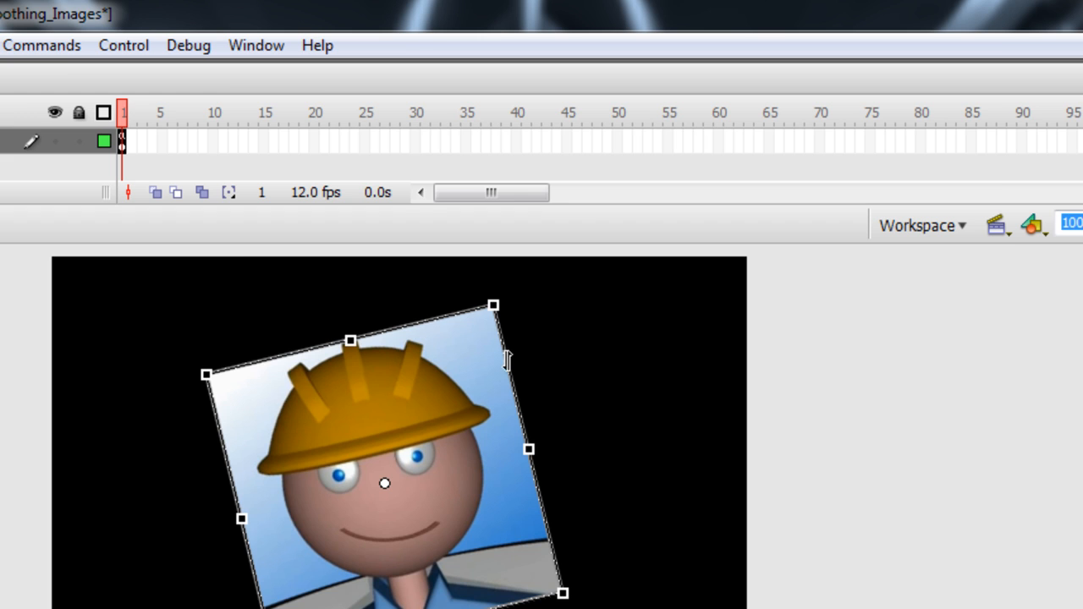
{"action": "left_click", "coordinate": [596, 389]}
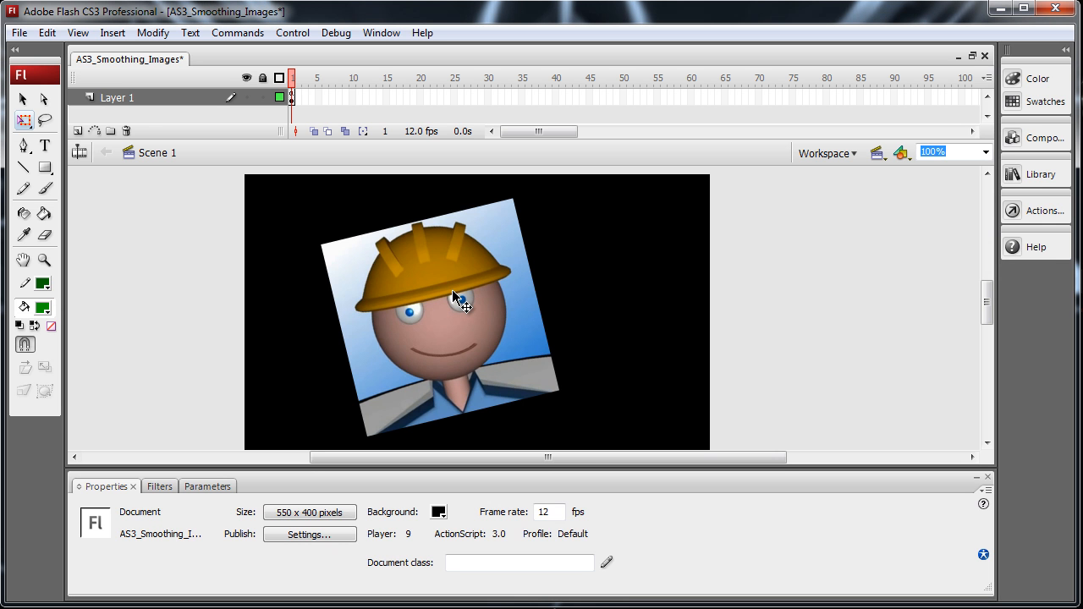
{"action": "left_click", "coordinate": [452, 289]}
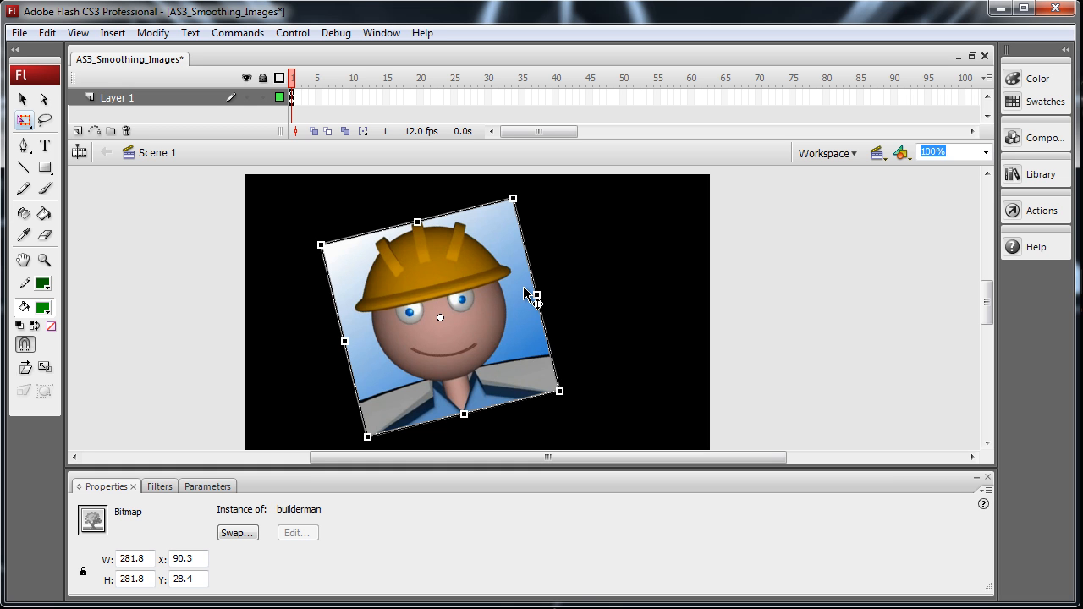
{"action": "key", "text": "Delete"}
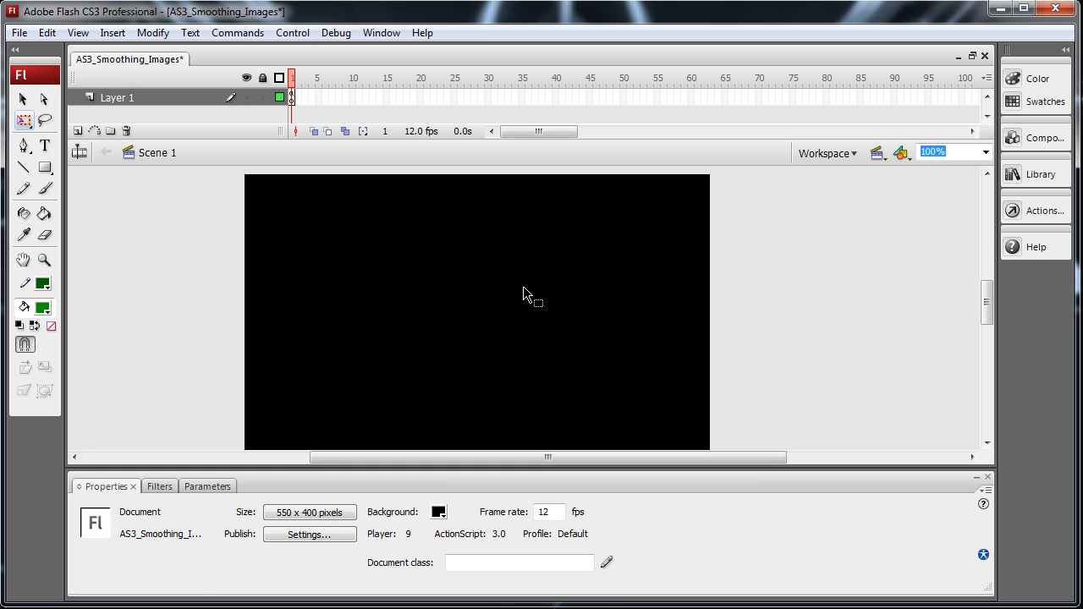
Delete the builderman item from the library and select frame 1 of Layer 1
{"action": "left_click", "coordinate": [1041, 174]}
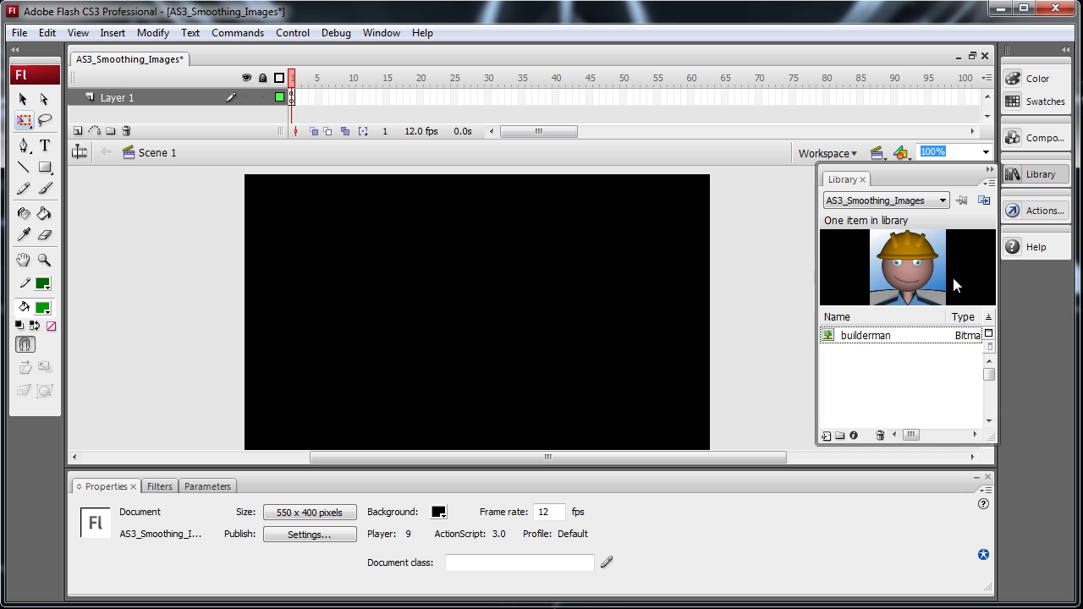
{"action": "left_click", "coordinate": [865, 337]}
{"action": "key", "text": "Delete"}
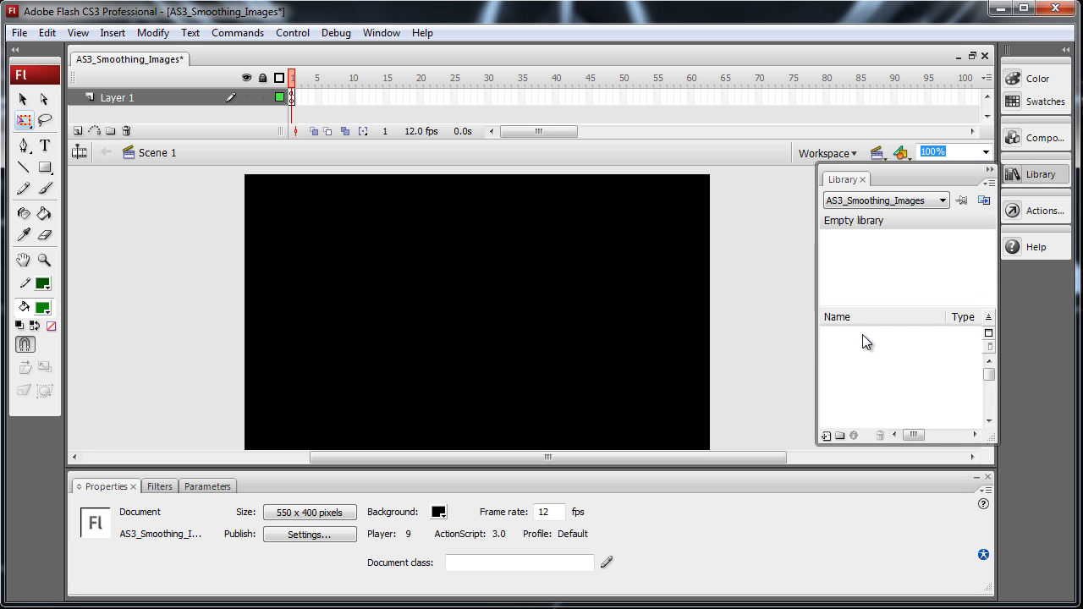
{"action": "left_click", "coordinate": [293, 97]}
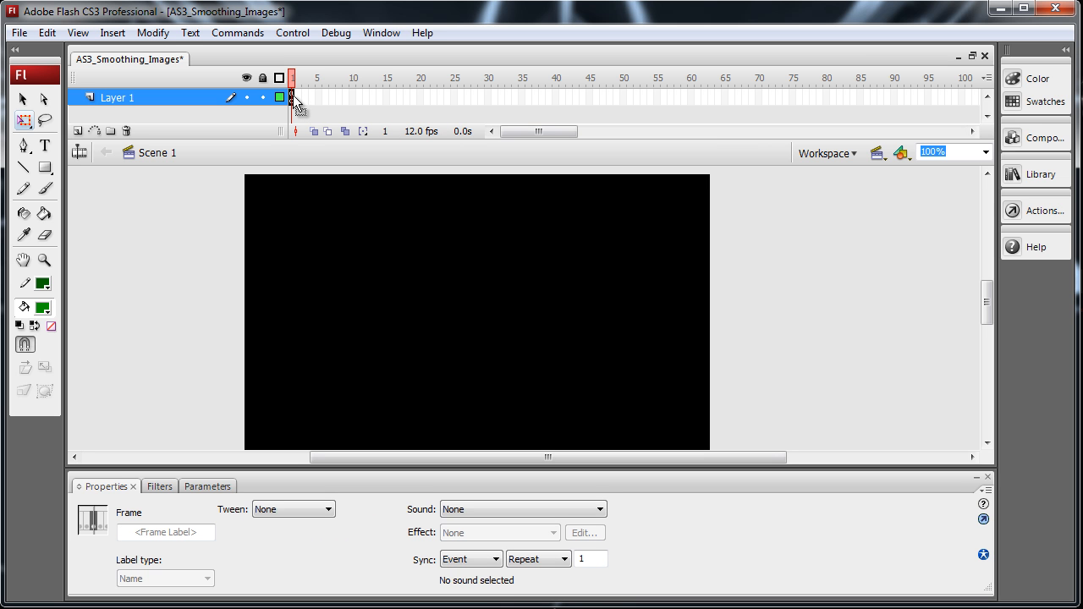
Show the frame 1 ActionScript and highlight the Loader lines and onComplete handler
{"action": "key", "text": "F9"}
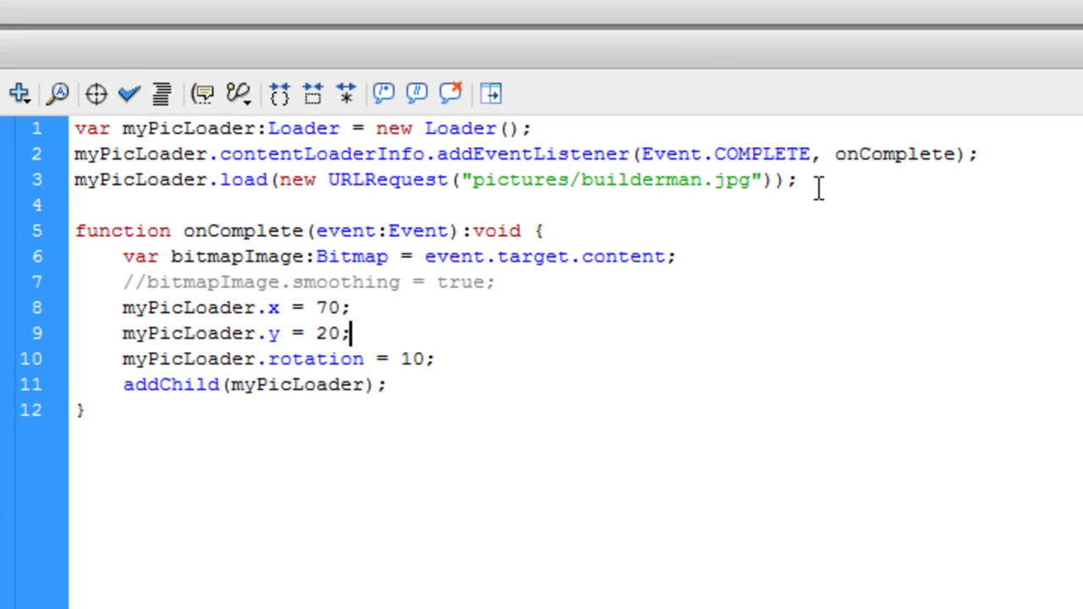
{"action": "left_click_drag", "start_coordinate": [699, 152], "coordinate": [293, 137]}
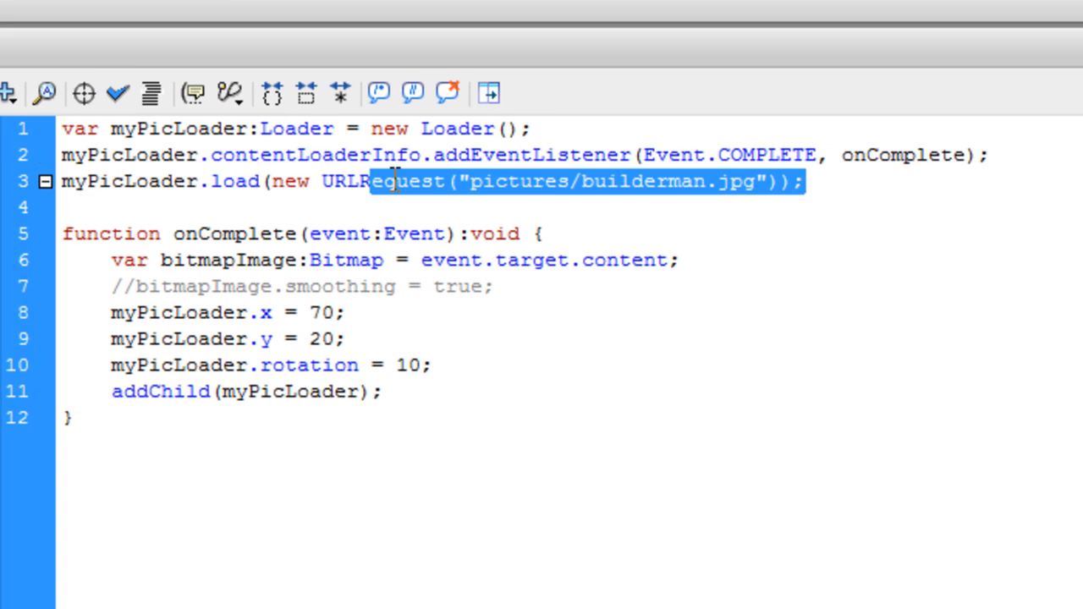
{"action": "left_click_drag", "start_coordinate": [34, 144], "coordinate": [34, 128]}
{"action": "left_click", "coordinate": [412, 366]}
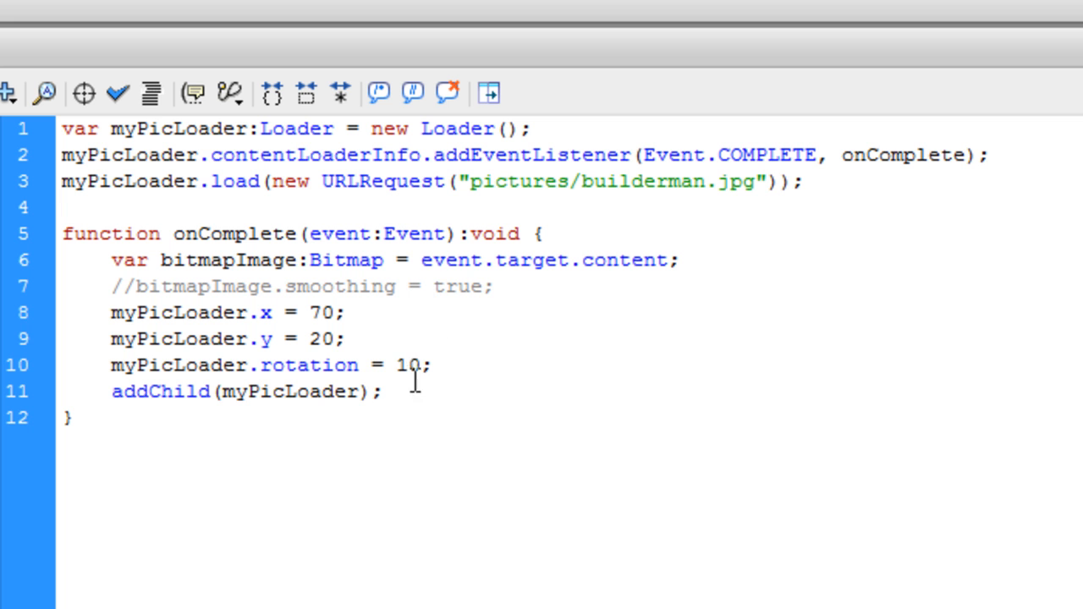
{"action": "double_click", "coordinate": [245, 239]}
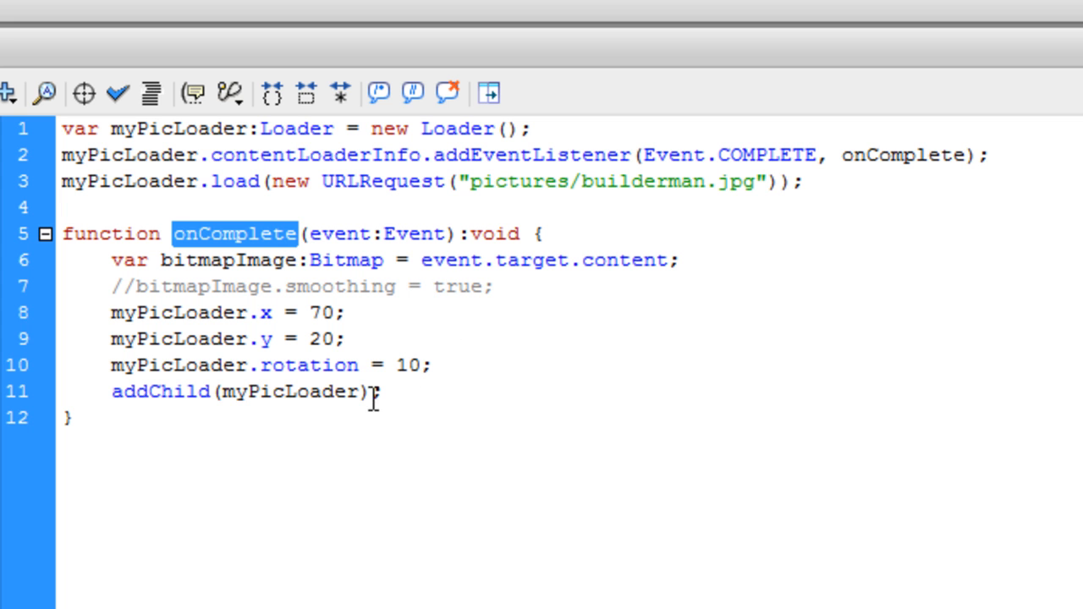
{"action": "left_click_drag", "start_coordinate": [813, 182], "coordinate": [26, 110]}
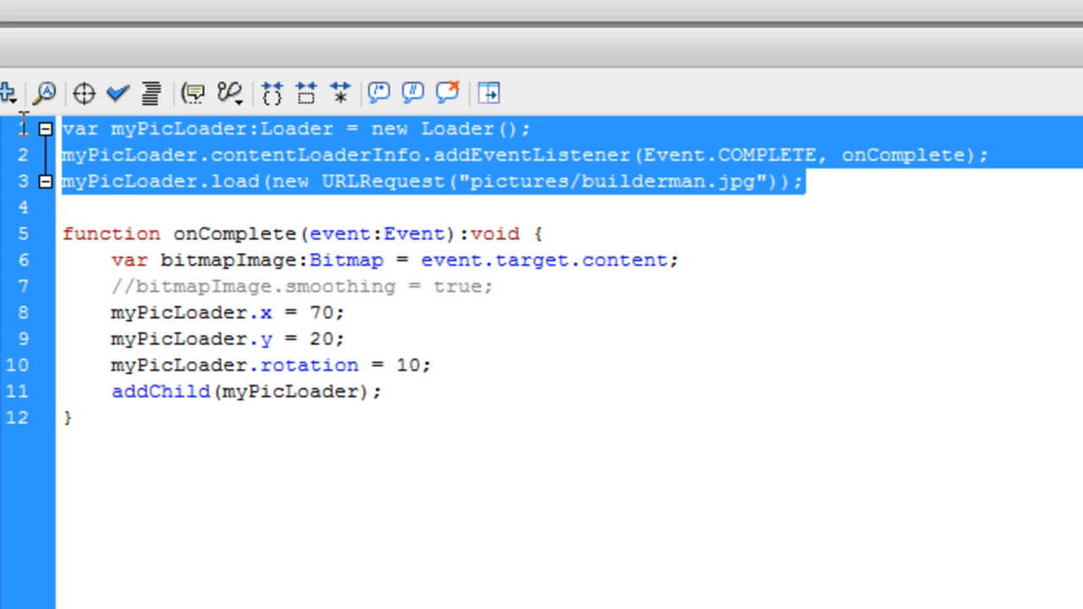
{"action": "left_click", "coordinate": [382, 365]}
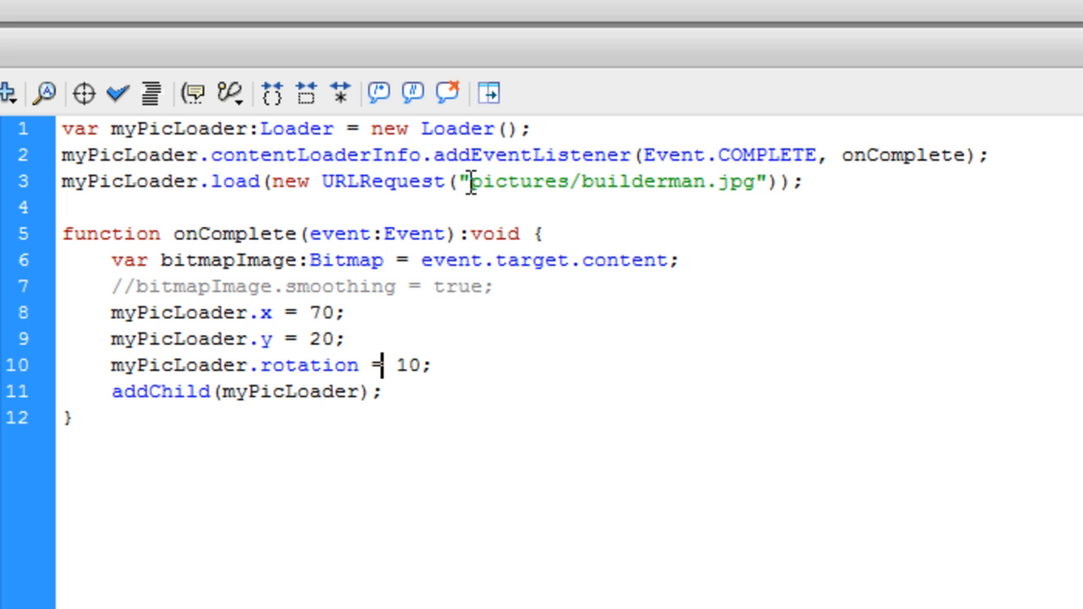
Point out the pictures folder path, the onComplete function and the commented smoothing word on line 7
{"action": "left_click_drag", "start_coordinate": [473, 181], "coordinate": [720, 181]}
{"action": "left_click", "coordinate": [582, 182]}
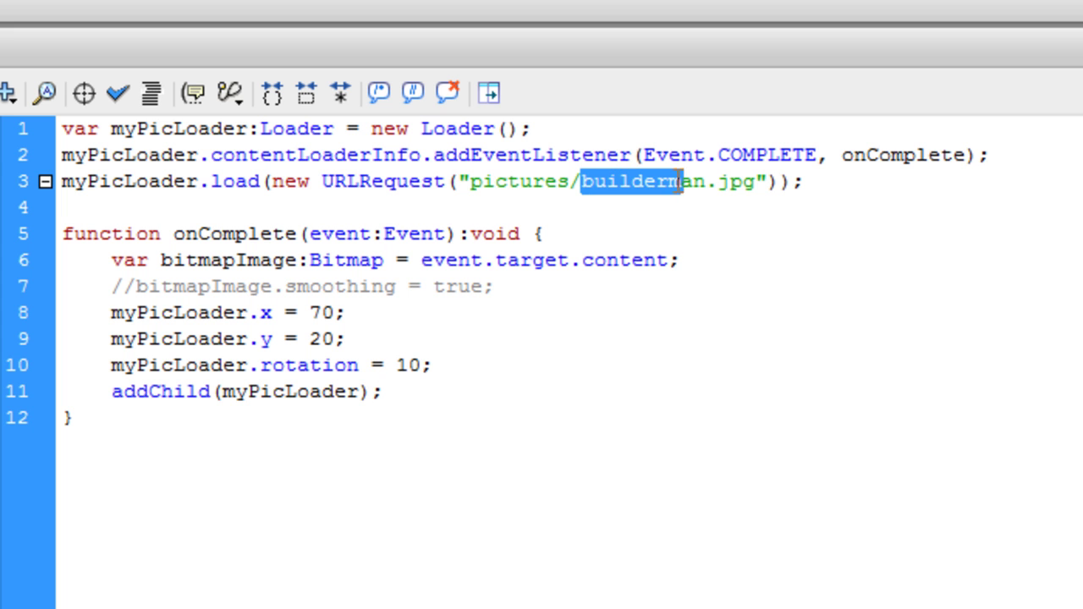
{"action": "left_click", "coordinate": [753, 181]}
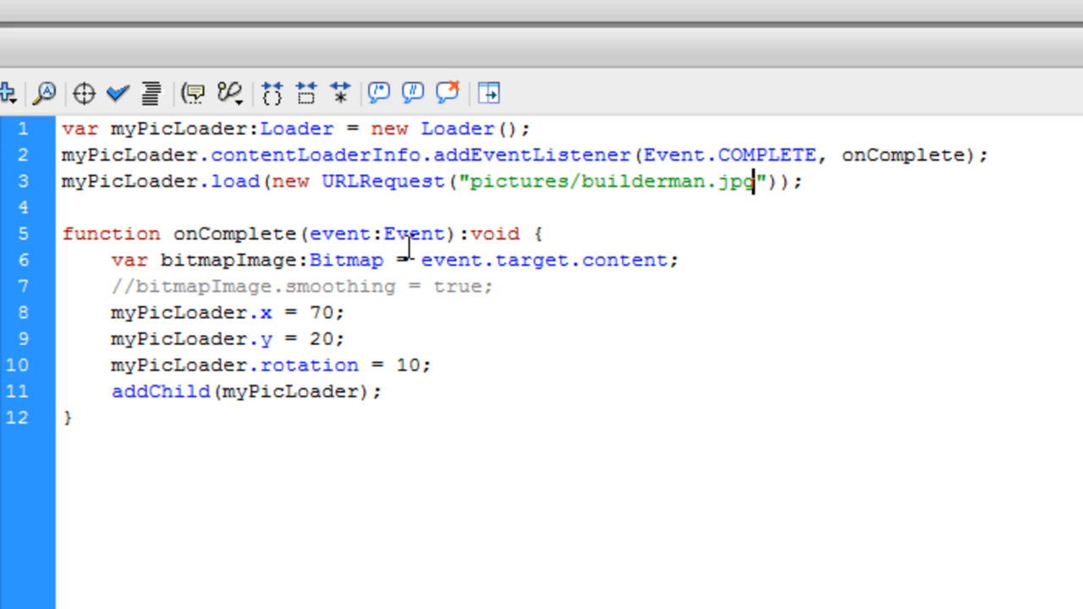
{"action": "double_click", "coordinate": [263, 233]}
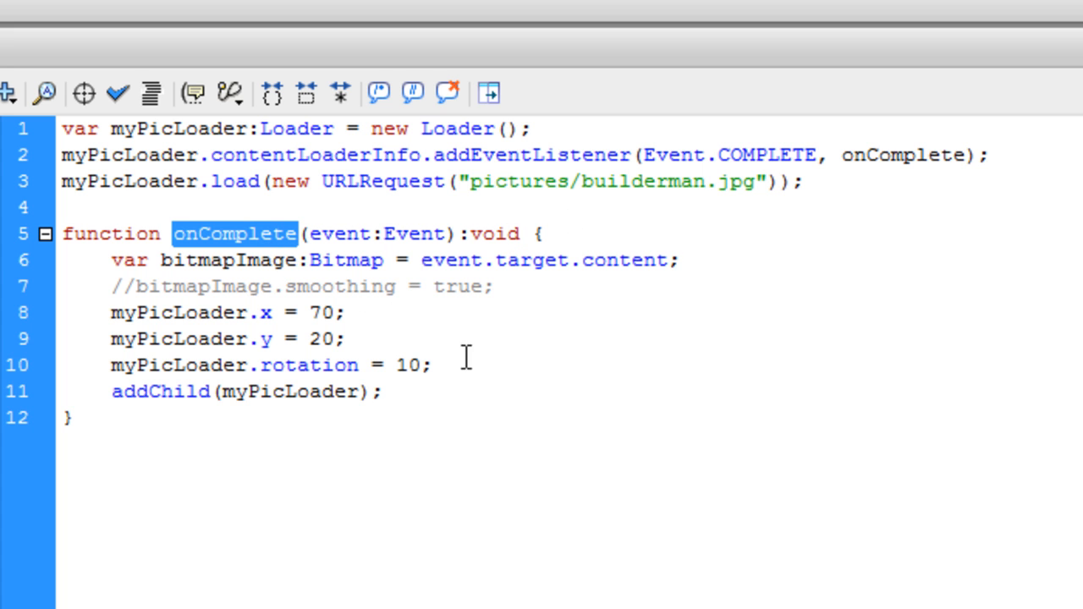
{"action": "left_click", "coordinate": [161, 260]}
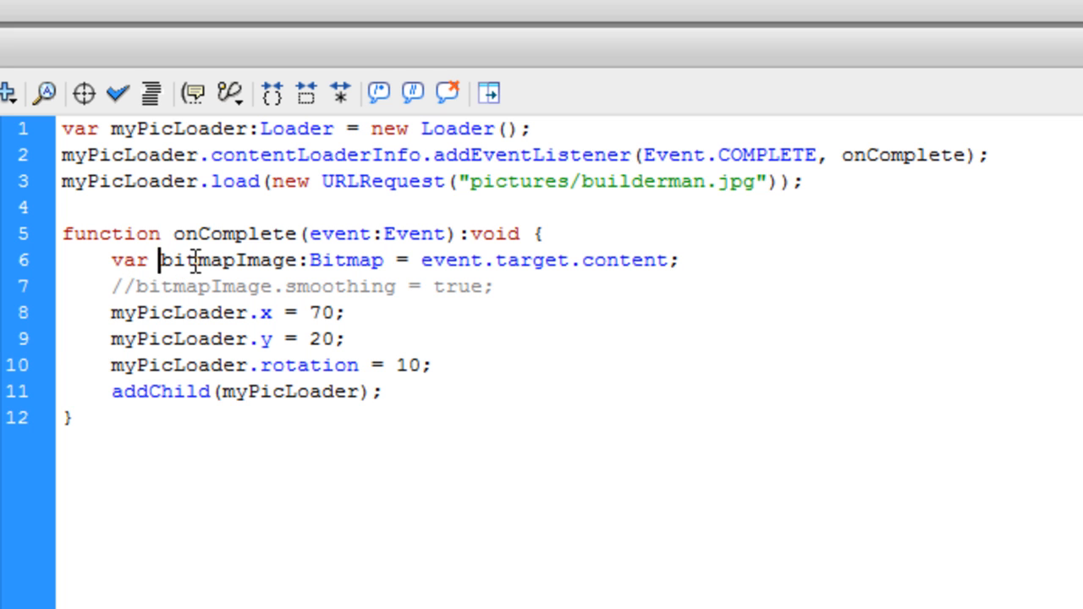
{"action": "double_click", "coordinate": [339, 287]}
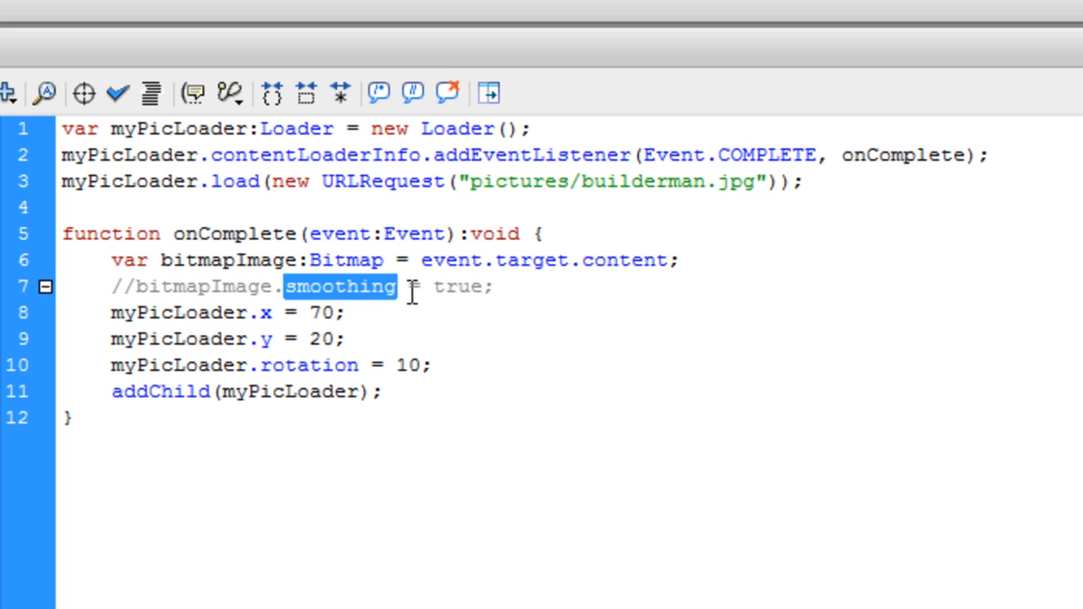
{"action": "left_click", "coordinate": [325, 286]}
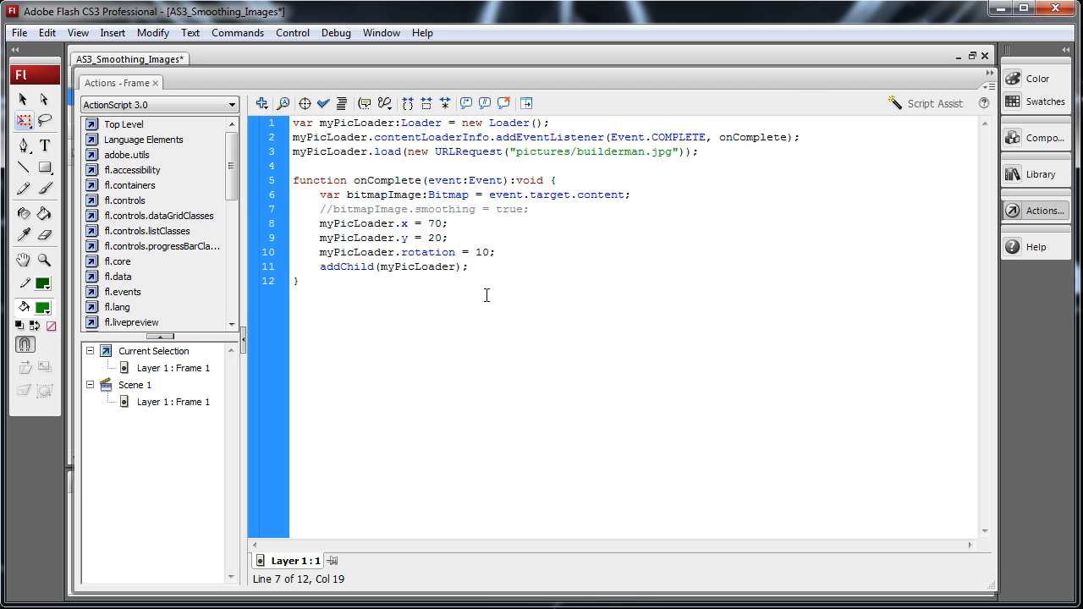
Test the movie to see the loaded builderman tilted with jagged edges, then close the preview
{"action": "key", "text": "ctrl+Return"}
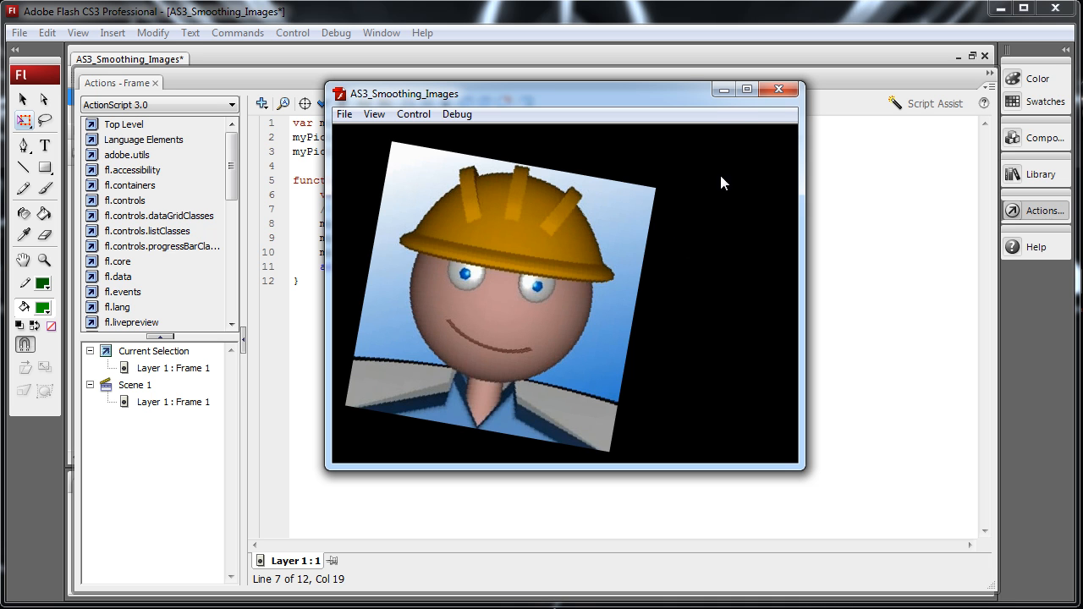
{"action": "left_click_drag", "start_coordinate": [665, 93], "coordinate": [824, 84]}
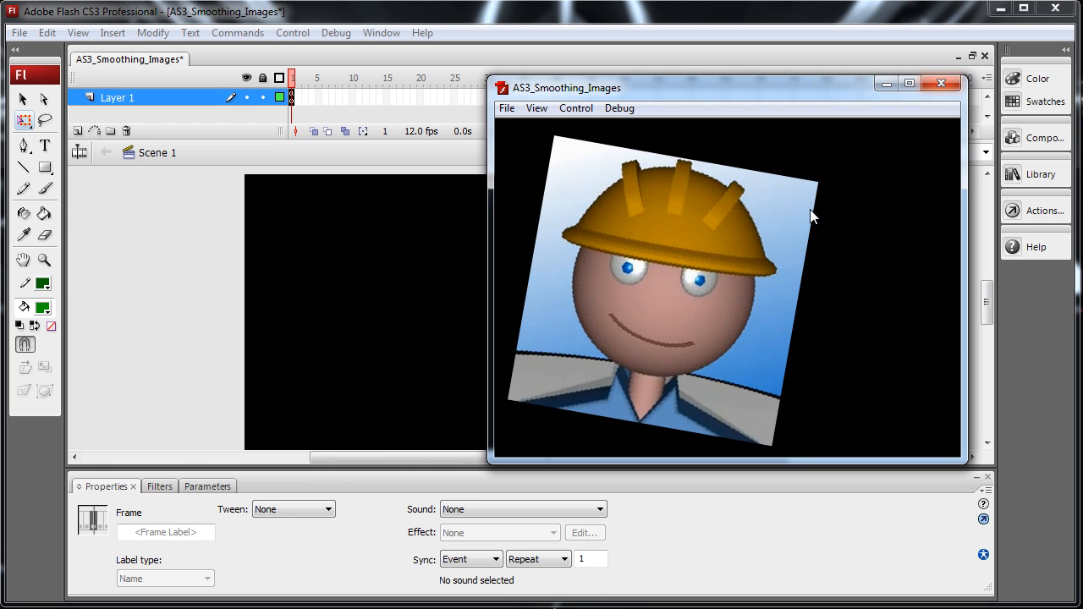
{"action": "left_click", "coordinate": [944, 83]}
Uncomment bitmapImage.smoothing = true in the frame 1 script and test the smooth-edged result
{"action": "left_click", "coordinate": [299, 99]}
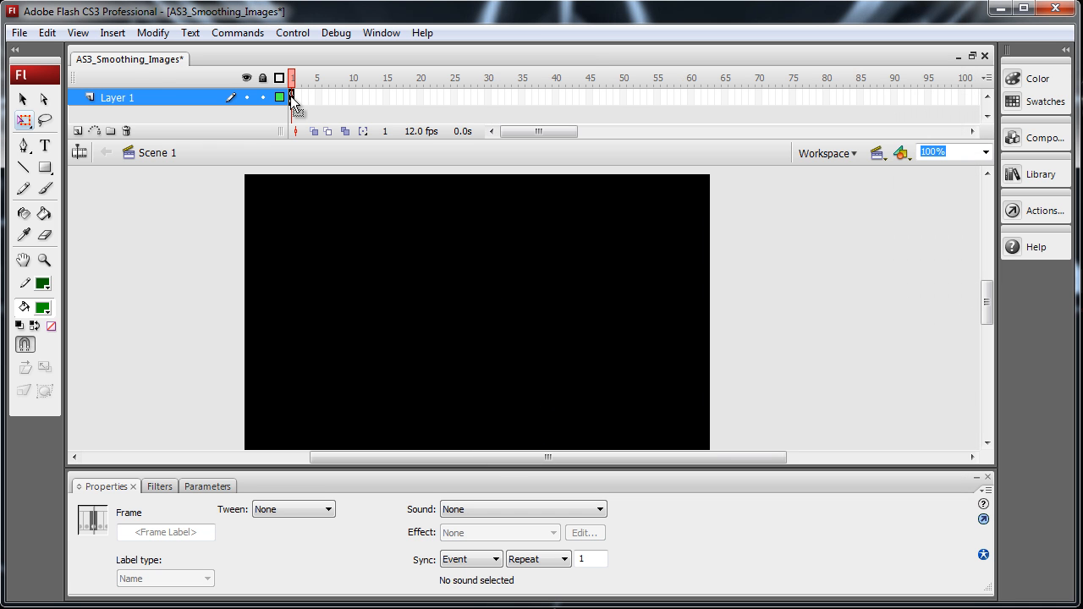
{"action": "key", "text": "F9"}
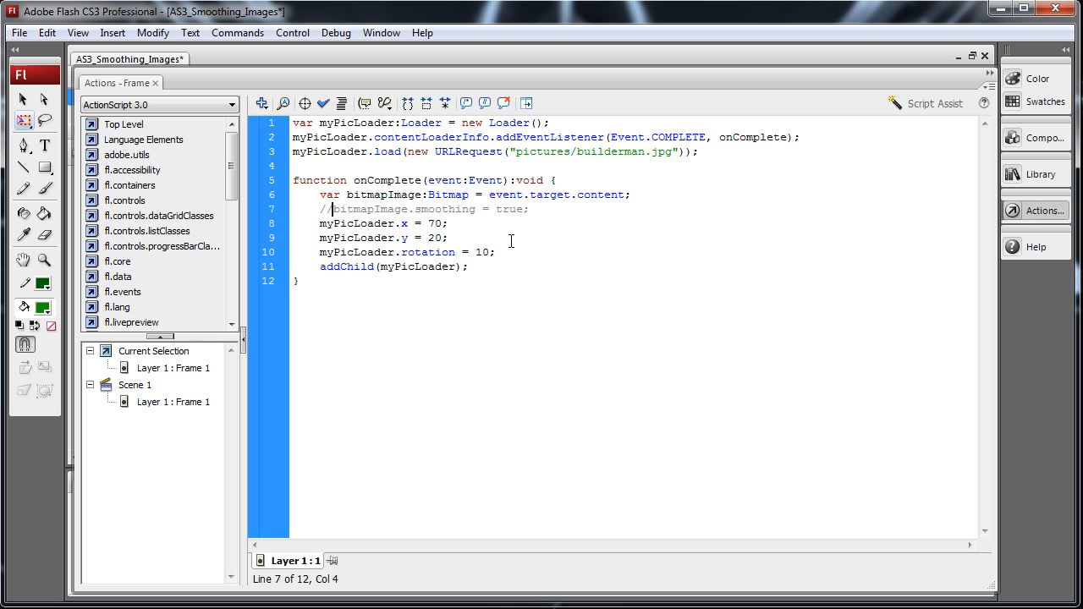
{"action": "key", "text": "BackSpace"}
{"action": "key", "text": "BackSpace"}
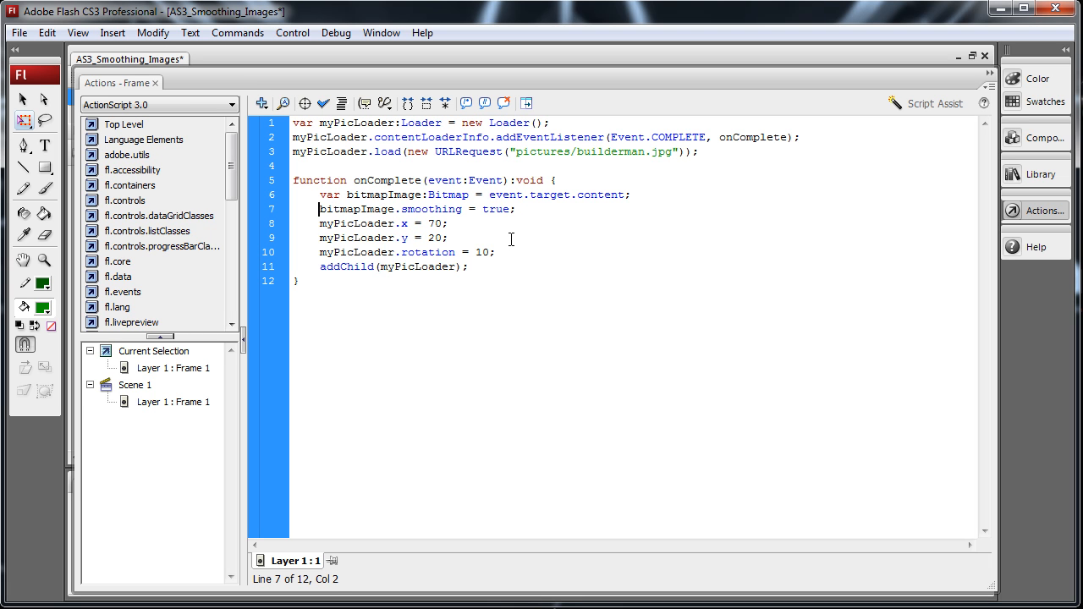
{"action": "key", "text": "ctrl+Return"}
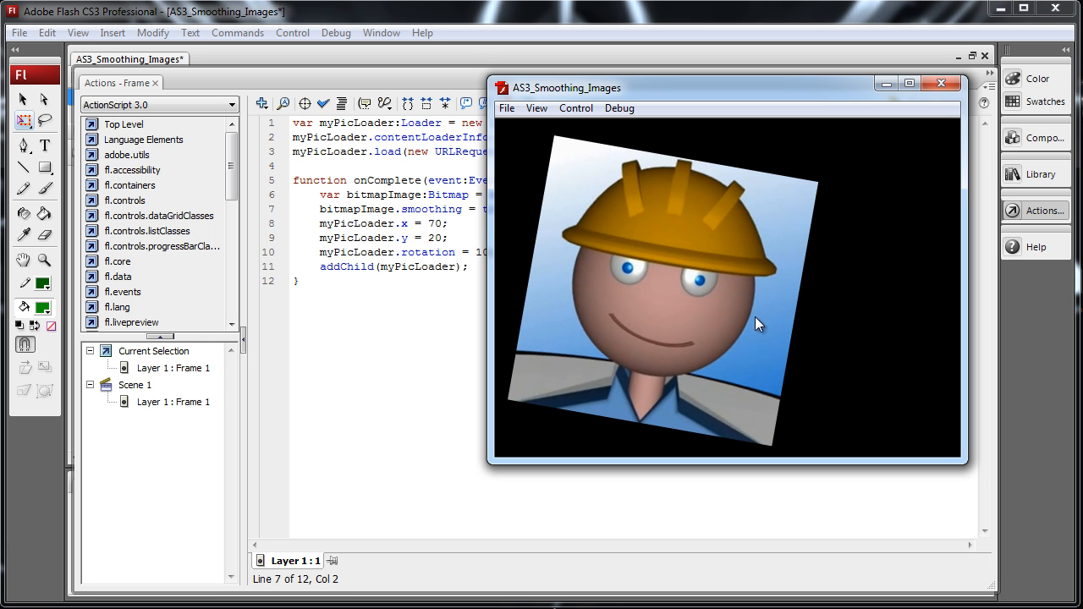
{"action": "left_click", "coordinate": [942, 84]}
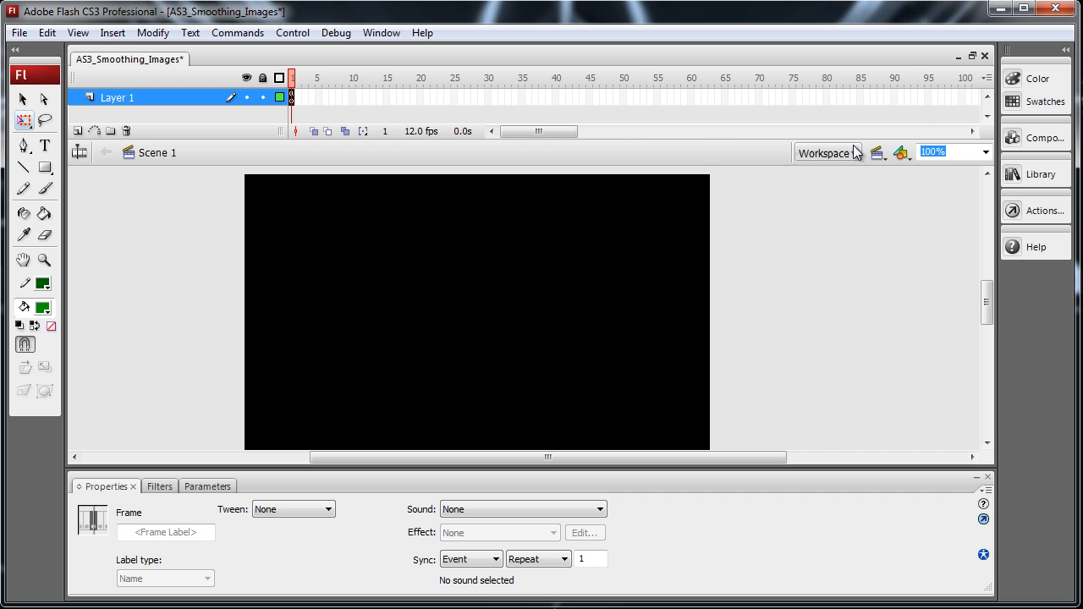
{"action": "key", "text": "F9"}
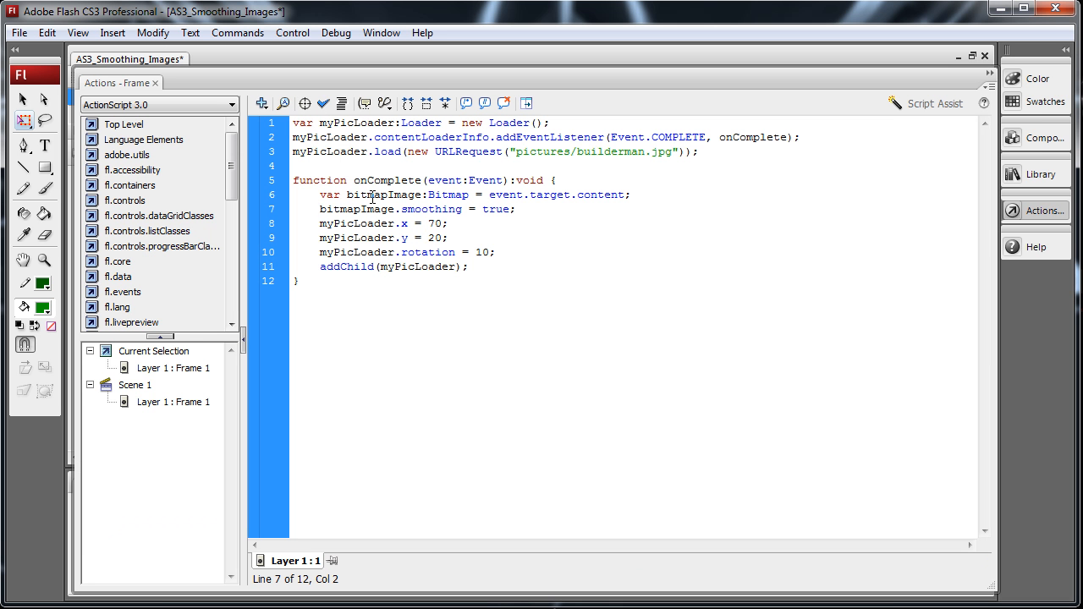
{"action": "double_click", "coordinate": [373, 196]}
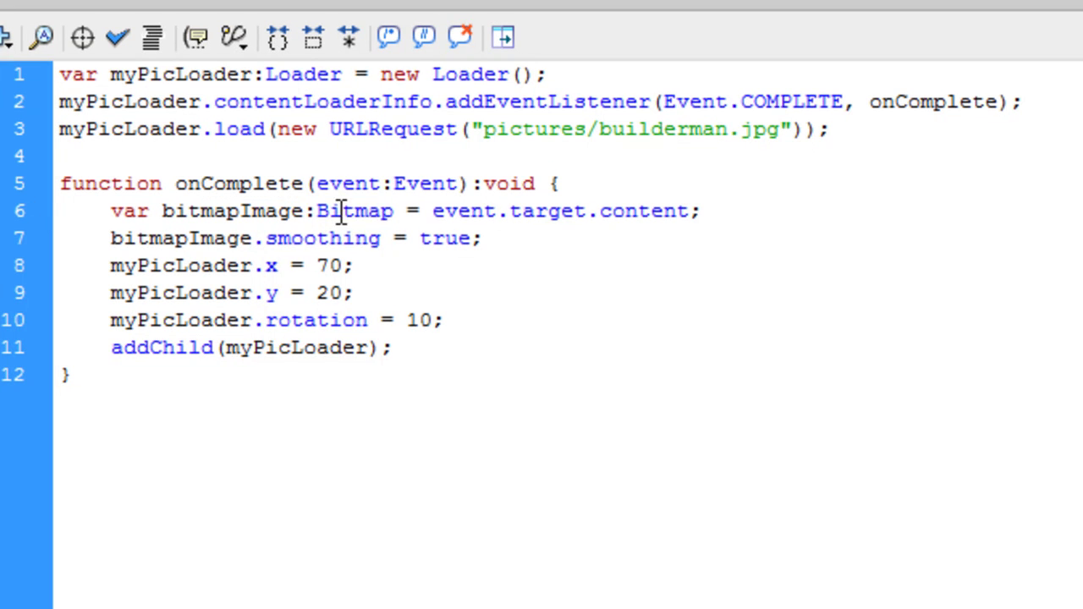
{"action": "double_click", "coordinate": [433, 195]}
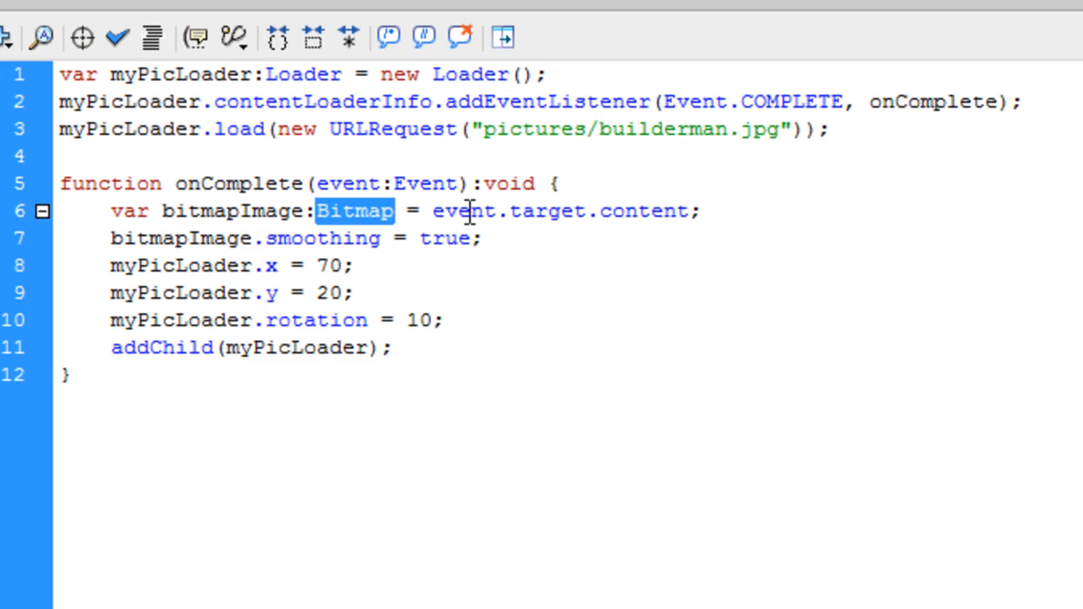
{"action": "left_click_drag", "start_coordinate": [433, 210], "coordinate": [690, 211]}
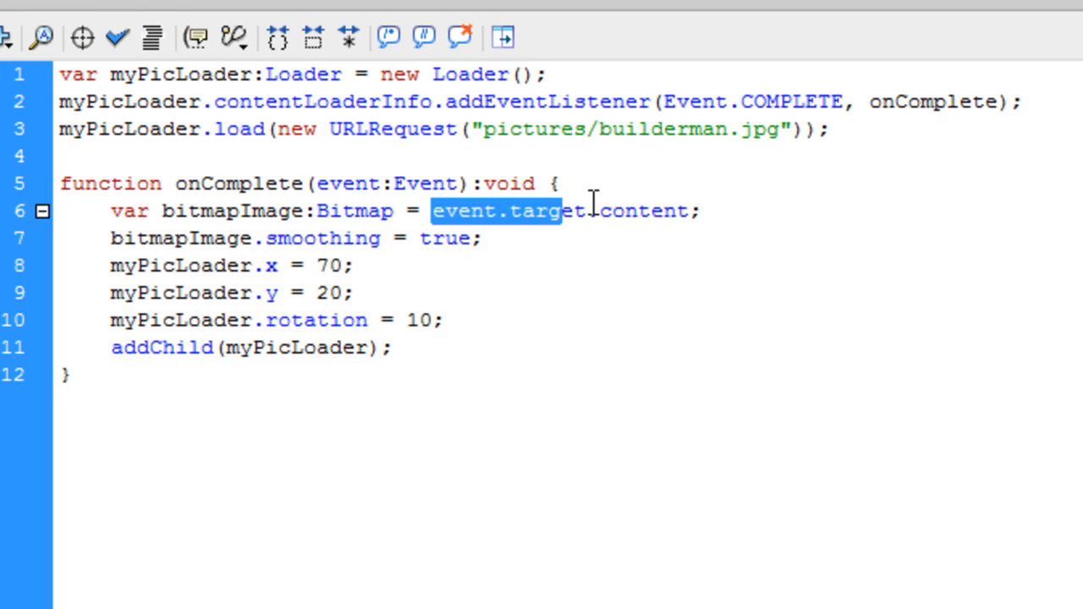
{"action": "double_click", "coordinate": [462, 211]}
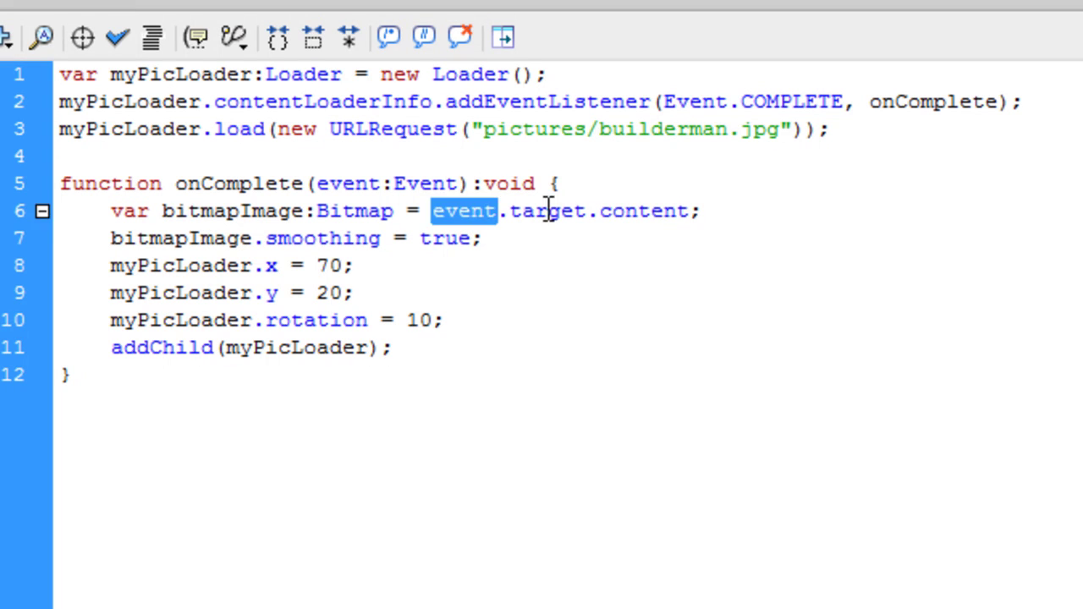
{"action": "left_click", "coordinate": [550, 211]}
{"action": "double_click", "coordinate": [631, 211]}
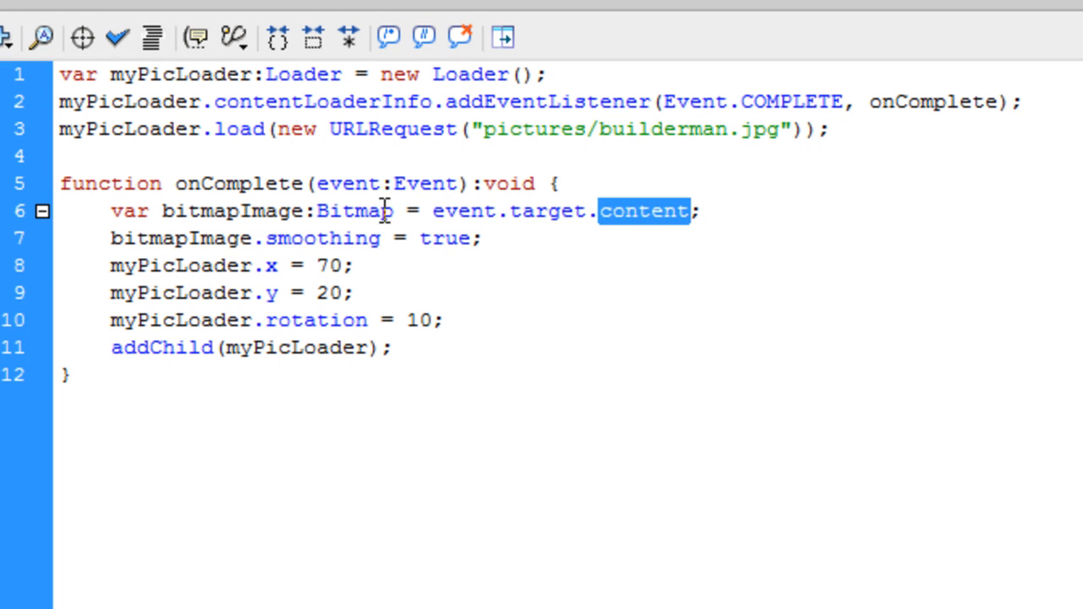
{"action": "left_click_drag", "start_coordinate": [355, 210], "coordinate": [389, 211]}
{"action": "left_click", "coordinate": [351, 216]}
{"action": "double_click", "coordinate": [351, 211]}
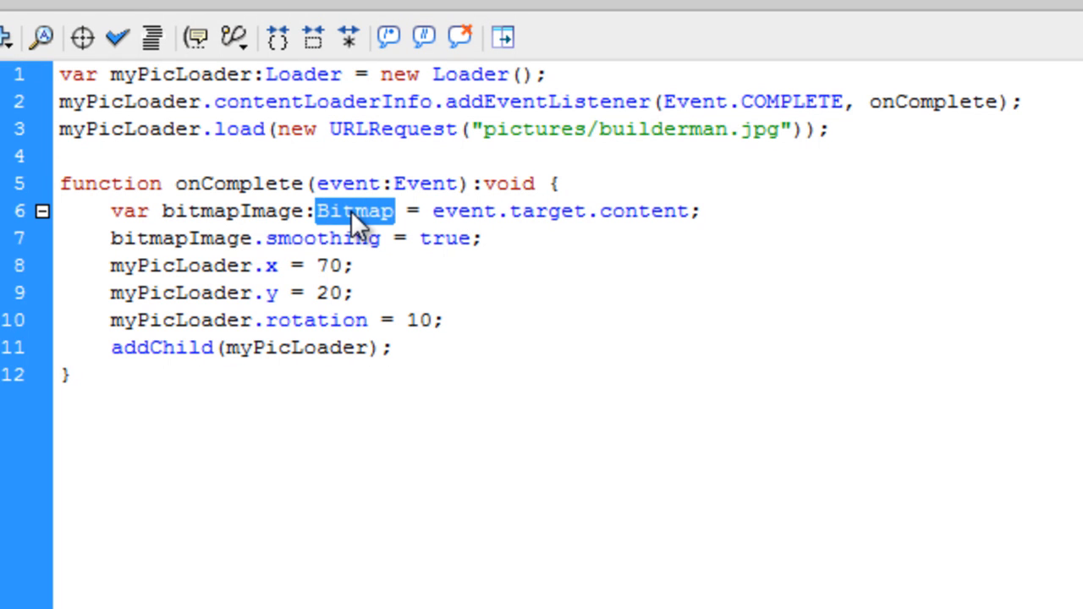
{"action": "double_click", "coordinate": [246, 211]}
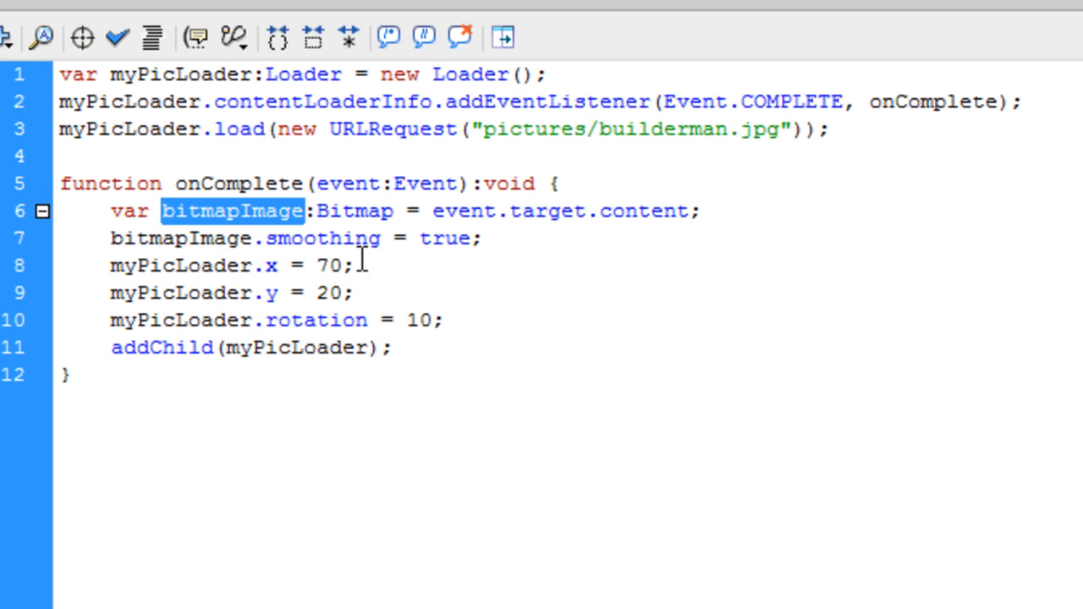
{"action": "double_click", "coordinate": [216, 238]}
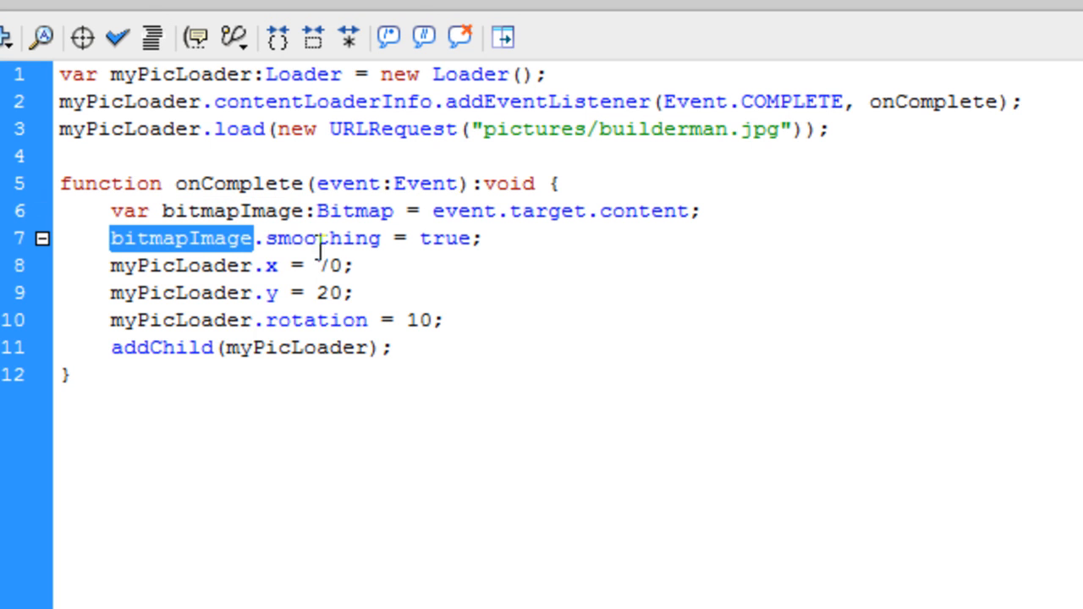
{"action": "double_click", "coordinate": [325, 238]}
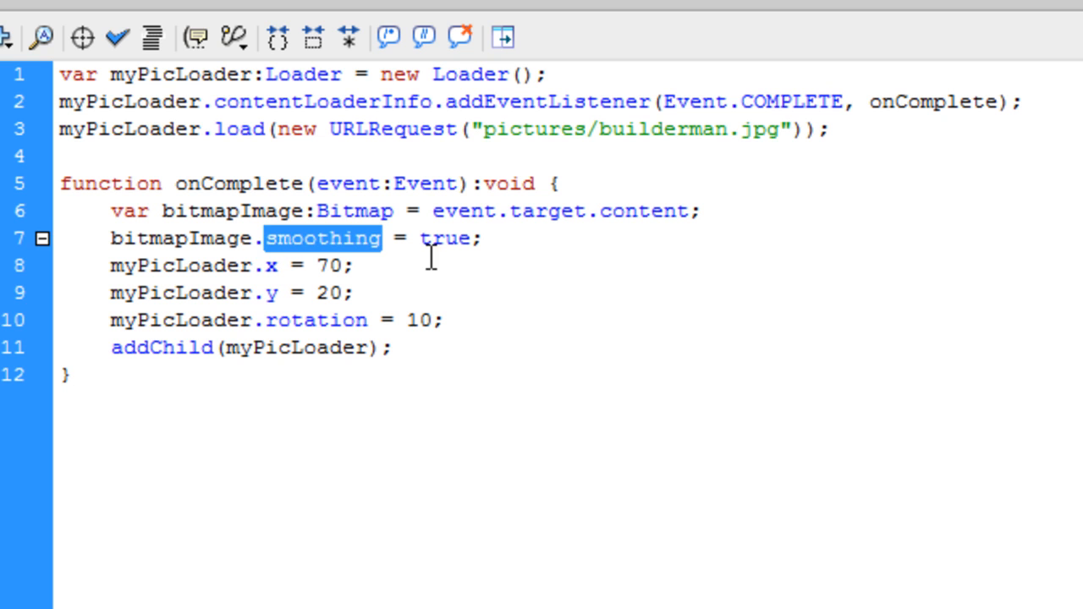
{"action": "double_click", "coordinate": [445, 238]}
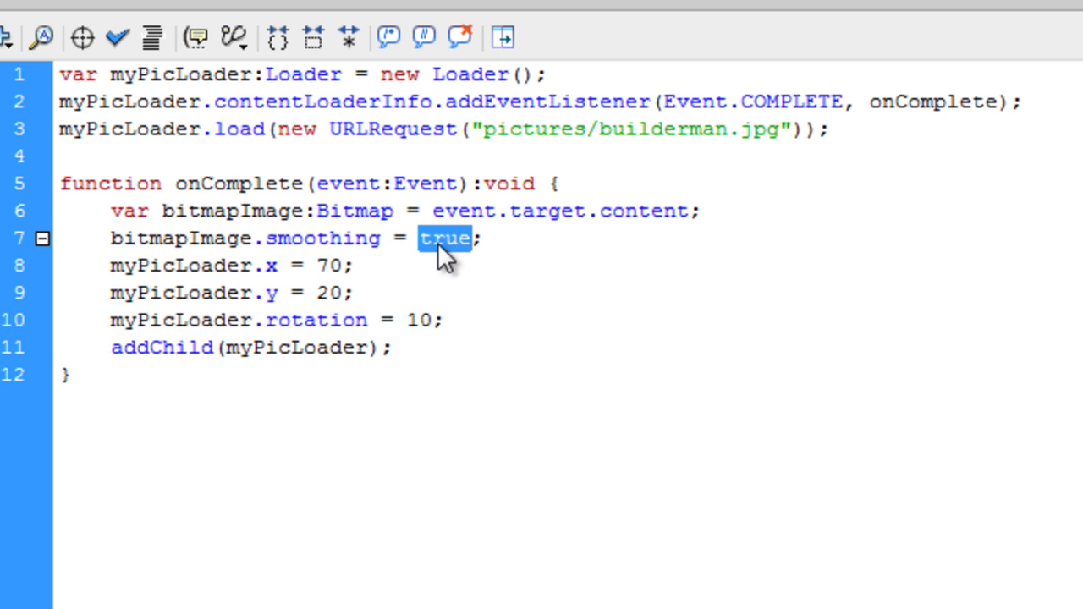
{"action": "double_click", "coordinate": [220, 238]}
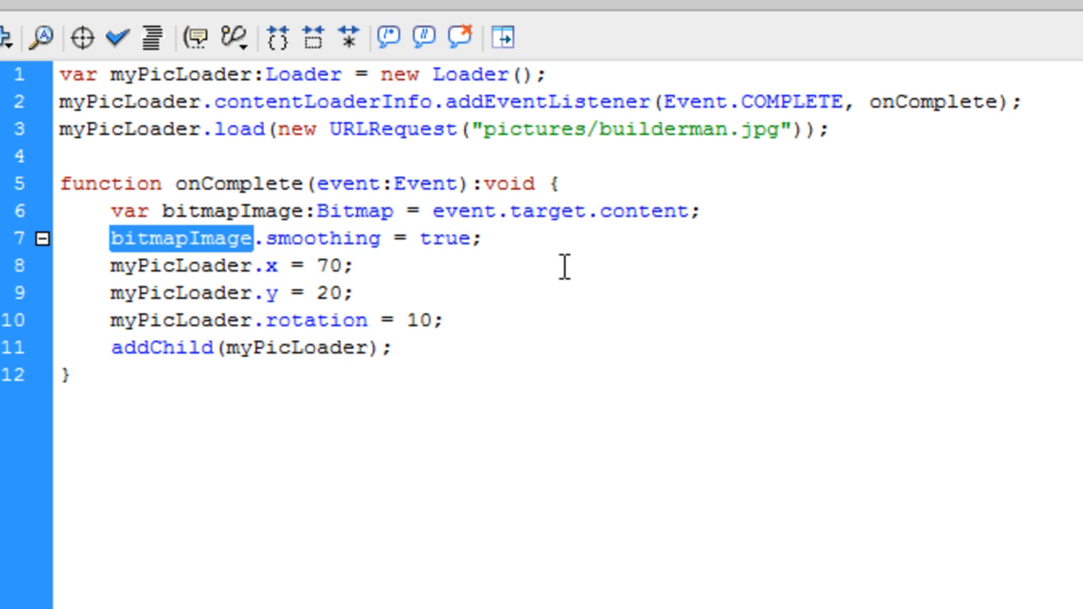
{"action": "left_click", "coordinate": [367, 262]}
{"action": "left_click_drag", "start_coordinate": [355, 264], "coordinate": [110, 265]}
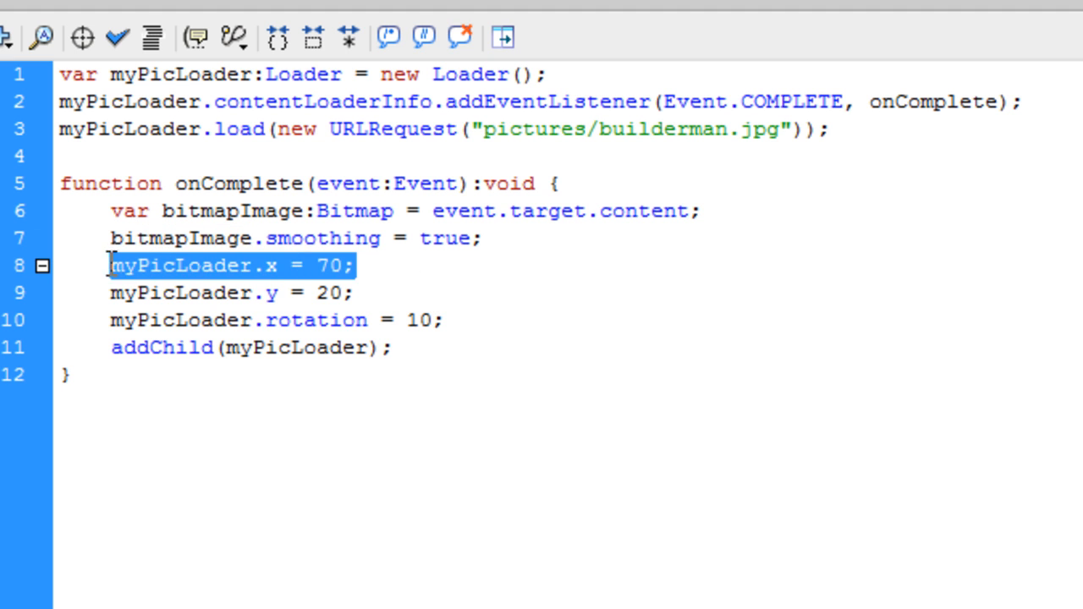
{"action": "left_click_drag", "start_coordinate": [355, 292], "coordinate": [122, 291]}
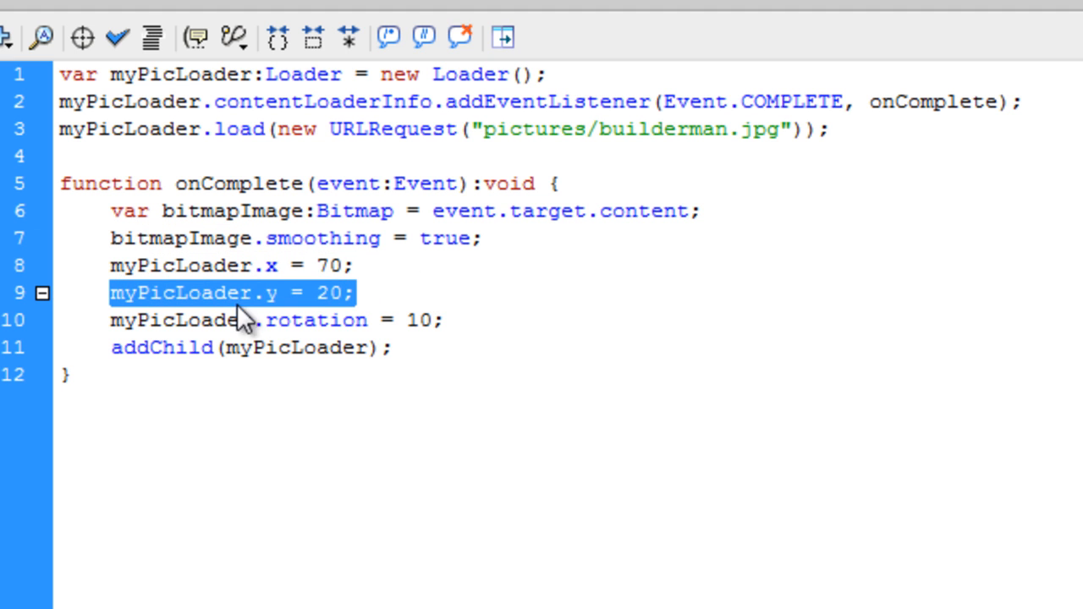
{"action": "left_click_drag", "start_coordinate": [446, 319], "coordinate": [123, 320]}
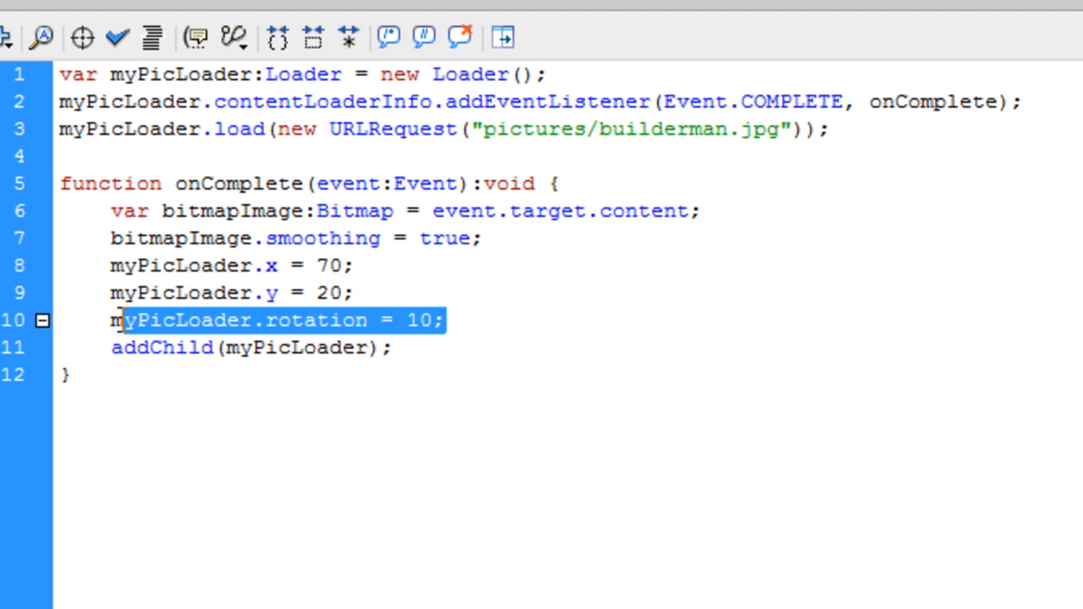
{"action": "left_click", "coordinate": [364, 320]}
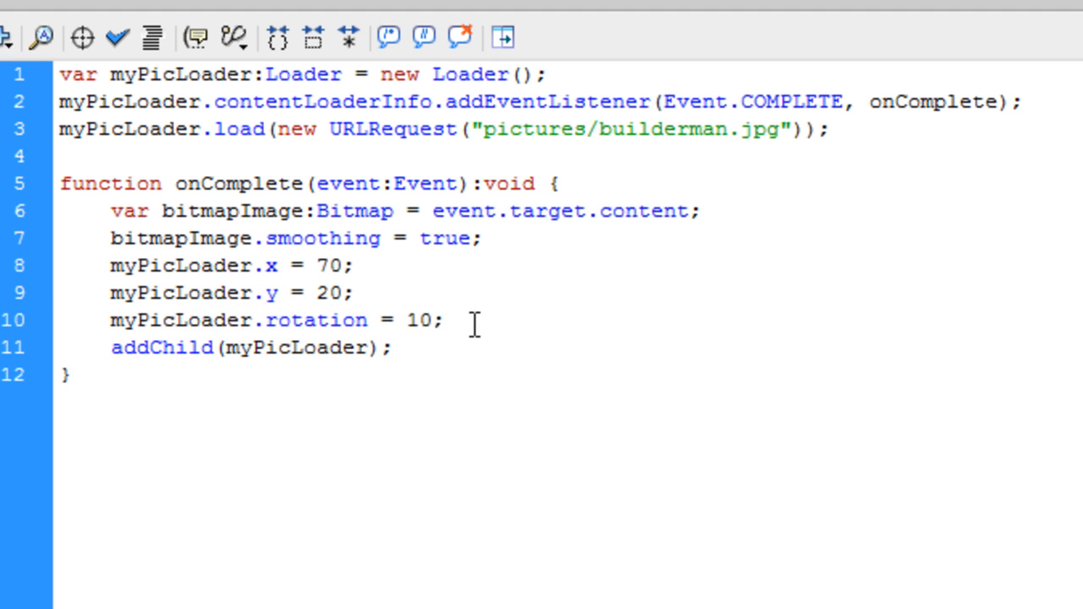
{"action": "left_click_drag", "start_coordinate": [446, 319], "coordinate": [135, 320]}
{"action": "left_click_drag", "start_coordinate": [394, 347], "coordinate": [118, 346]}
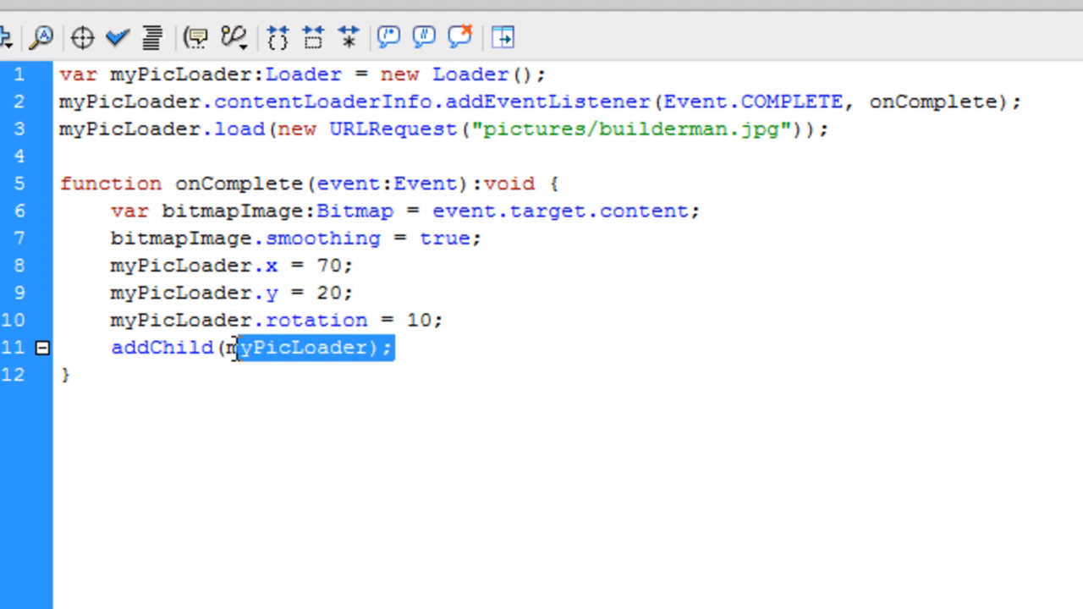
{"action": "left_click", "coordinate": [316, 347]}
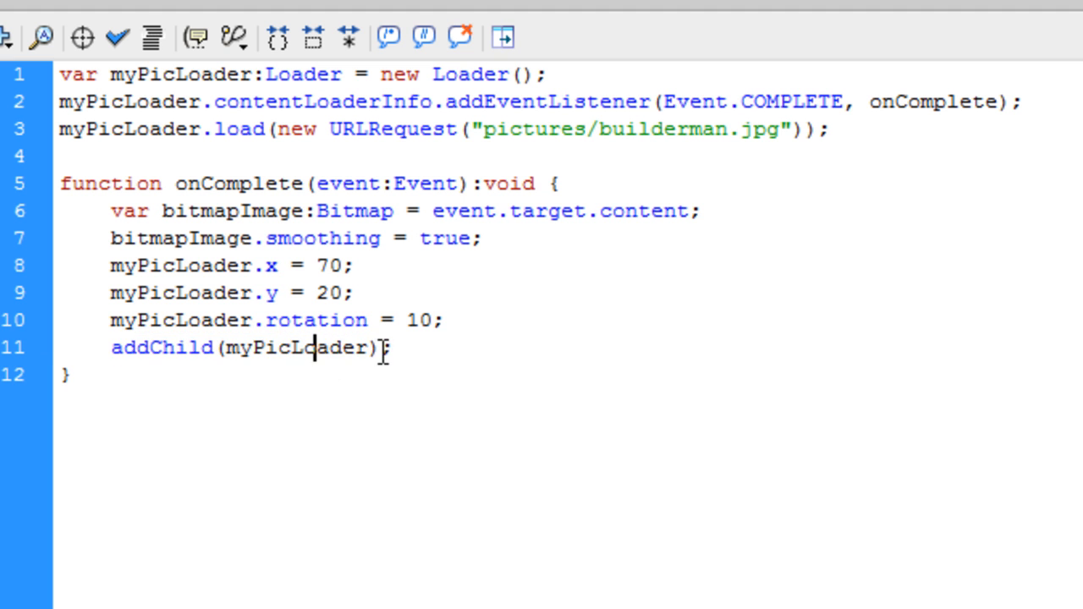
{"action": "left_click_drag", "start_coordinate": [396, 347], "coordinate": [110, 347]}
{"action": "left_click", "coordinate": [135, 347]}
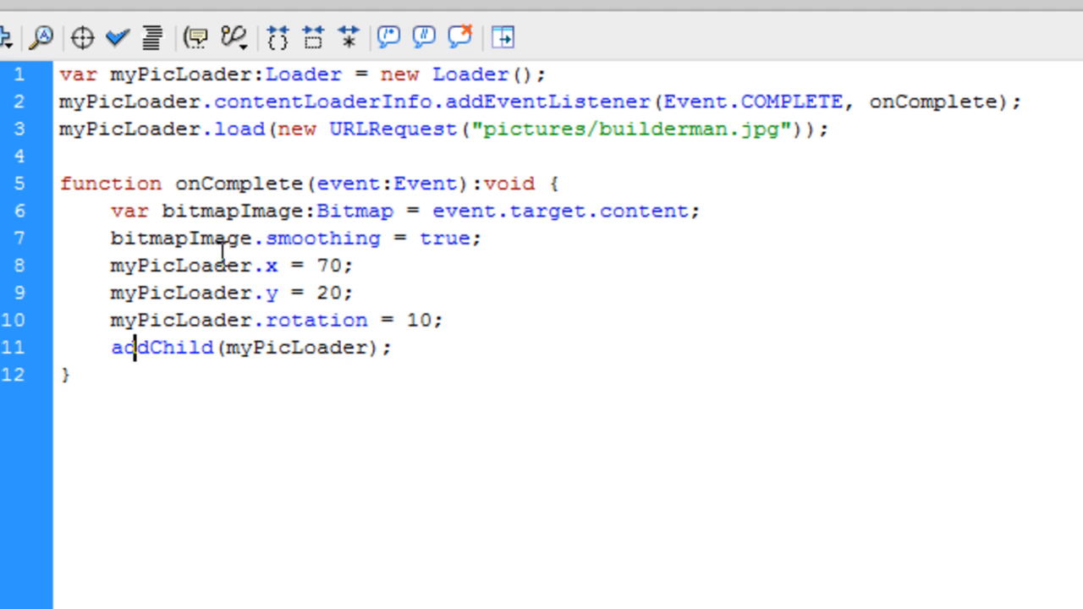
Test the movie with the smoothing line commented out, then close the test window
{"action": "left_click", "coordinate": [111, 238]}
{"action": "type", "text": "//"}
{"action": "key", "text": "ctrl+Return"}
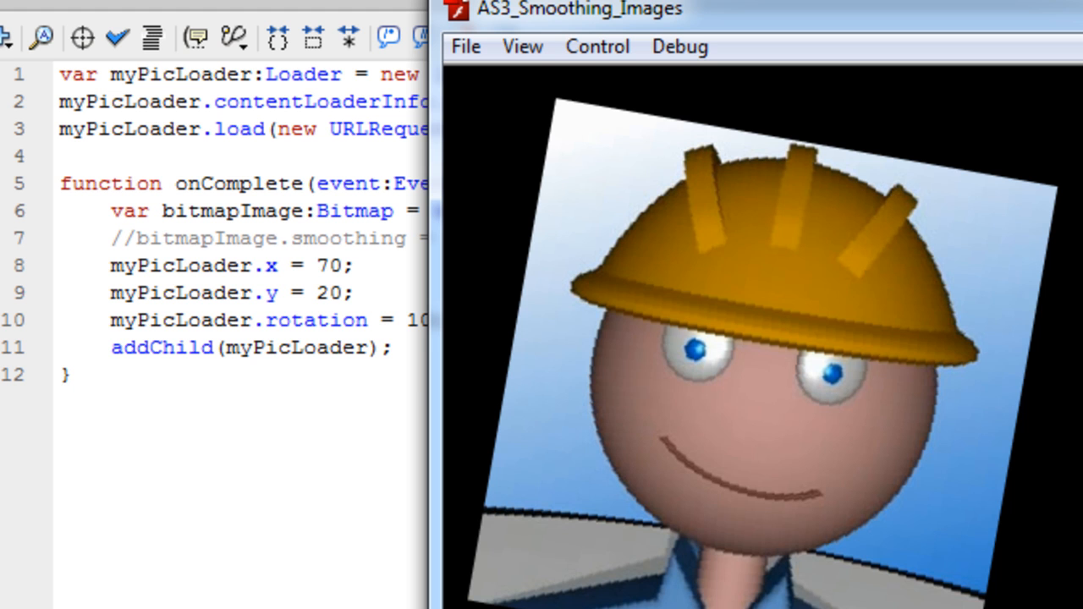
{"action": "key", "text": "ctrl+w"}
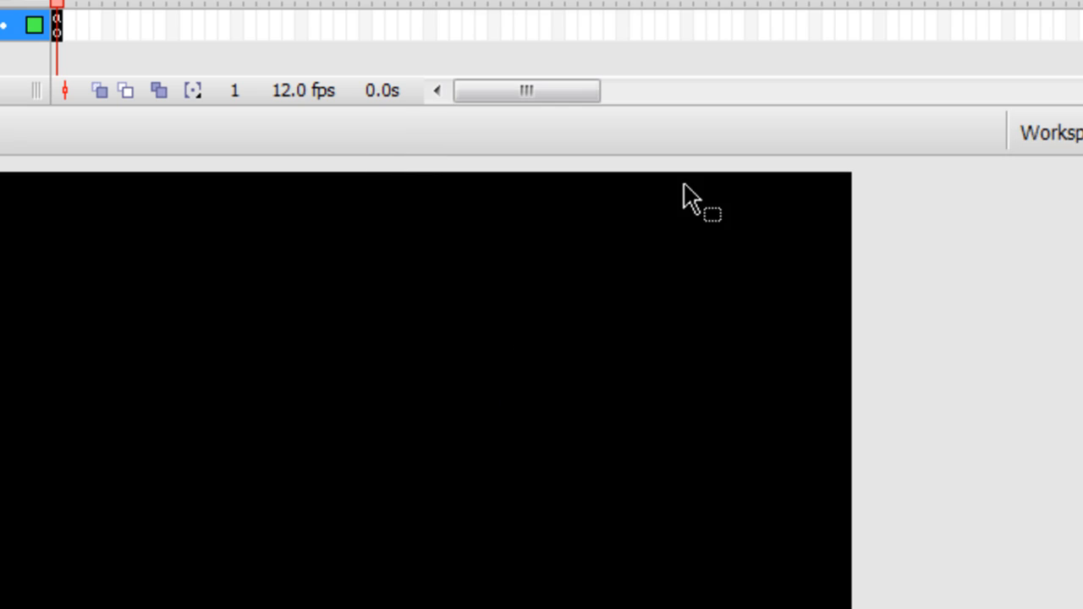
Remove the comment marks from the smoothing line, test the smooth result and close the test window
{"action": "left_click", "coordinate": [135, 237]}
{"action": "key", "text": "BackSpace"}
{"action": "key", "text": "BackSpace"}
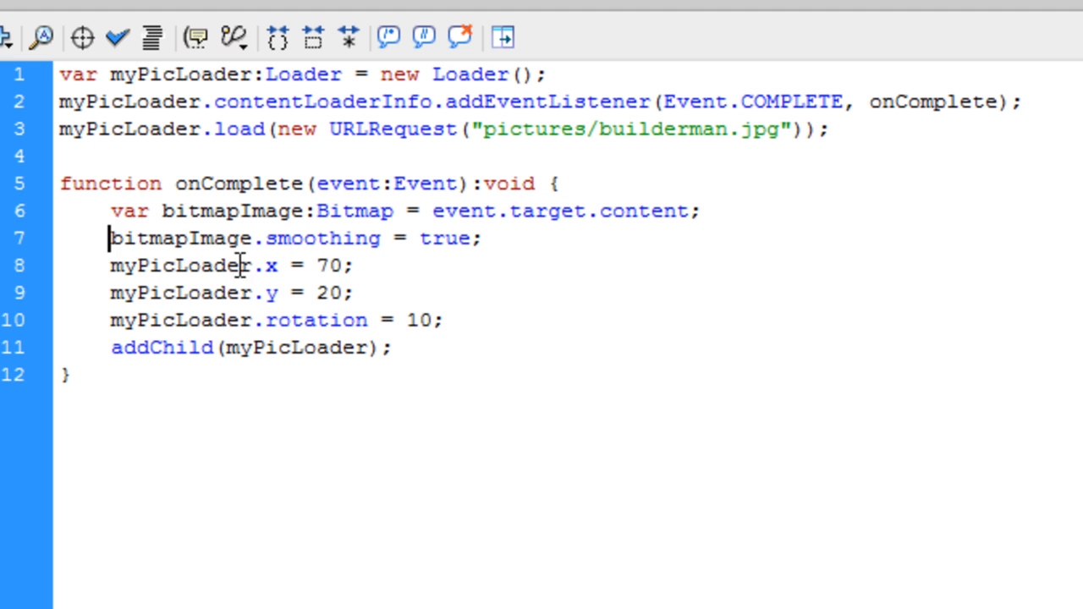
{"action": "key", "text": "ctrl+Return"}
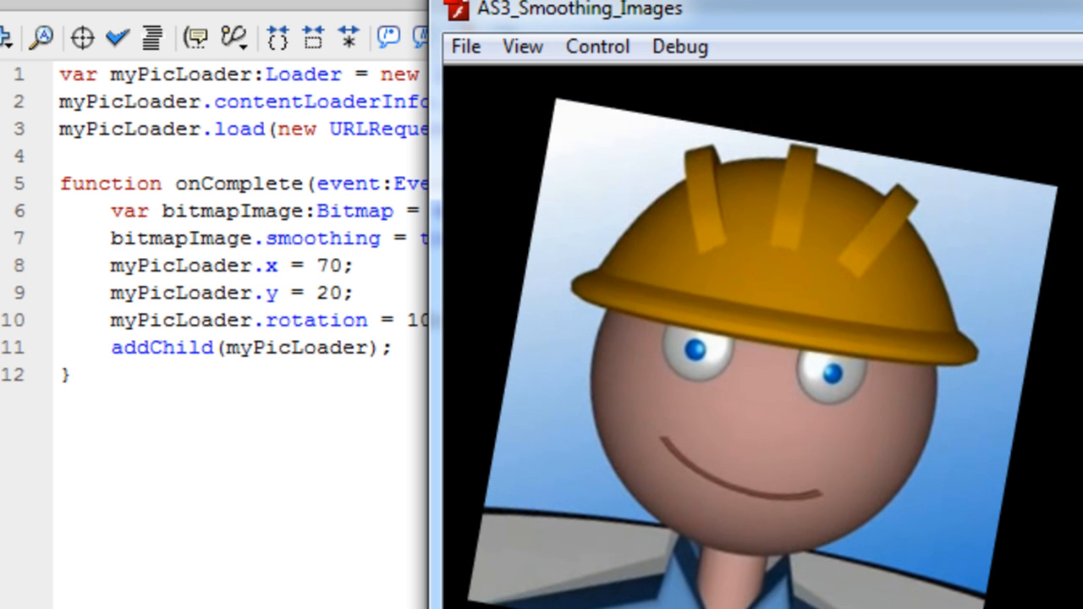
{"action": "key", "text": "ctrl+w"}
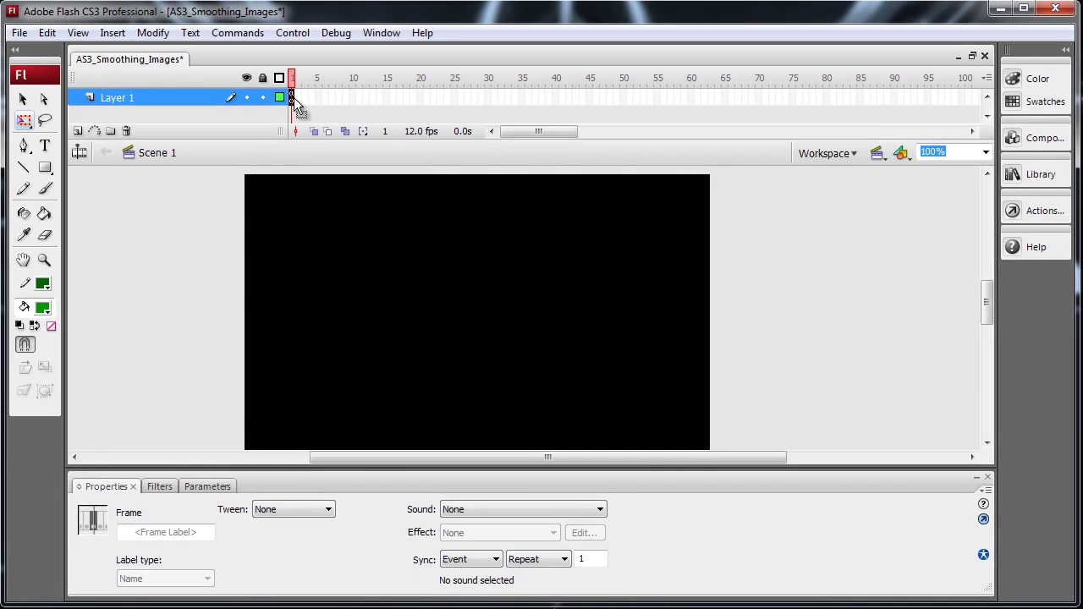
Close the frame script, show the document properties for the empty stage and confirm the library is empty
{"action": "key", "text": "F9"}
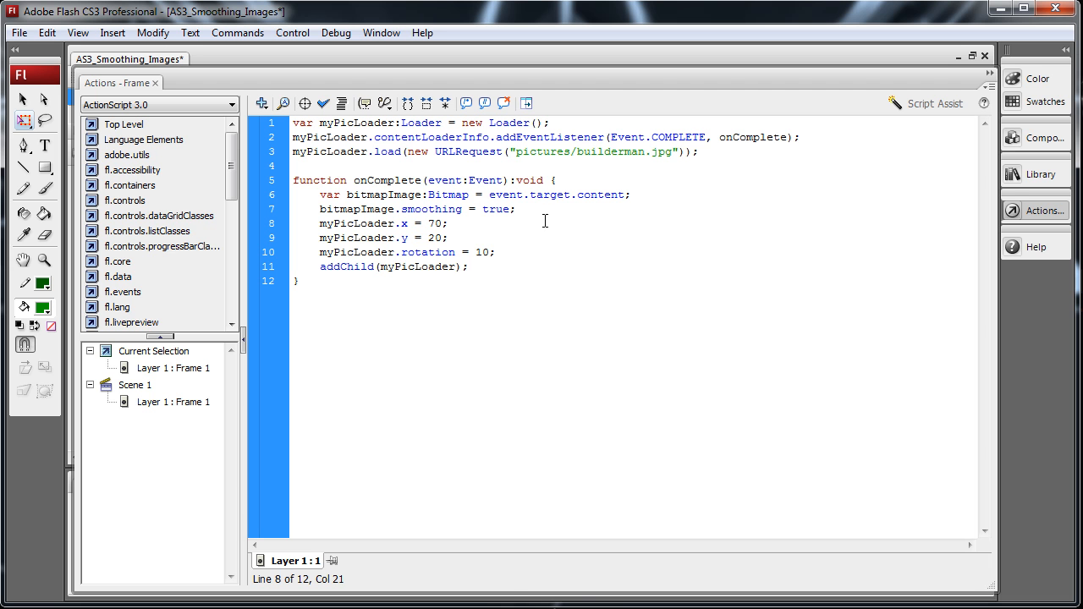
{"action": "key", "text": "F9"}
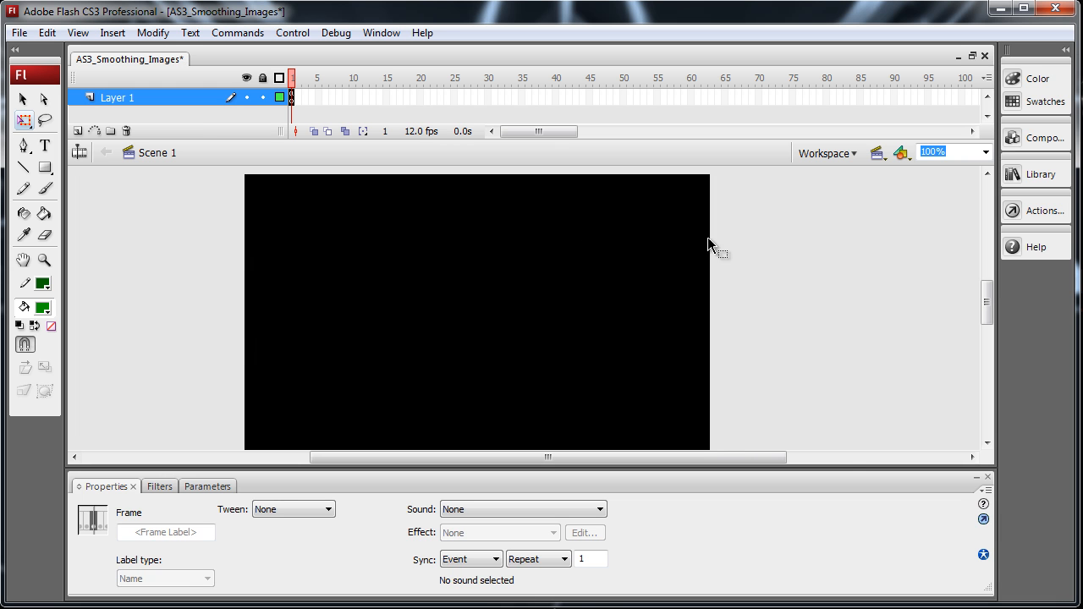
{"action": "left_click", "coordinate": [767, 235]}
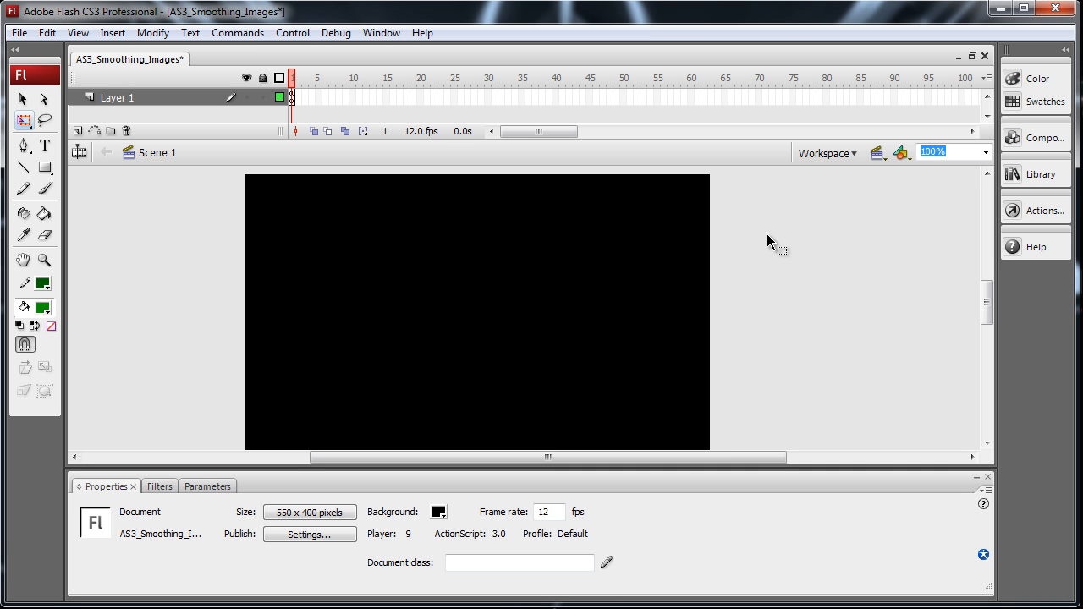
{"action": "left_click", "coordinate": [1041, 174]}
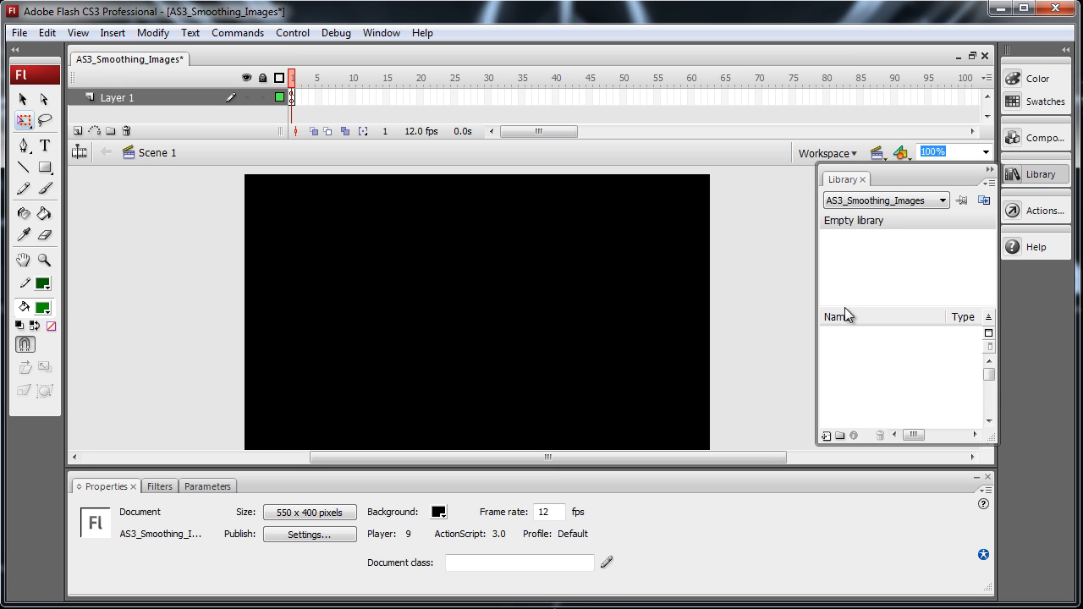
{"action": "left_click", "coordinate": [786, 283]}
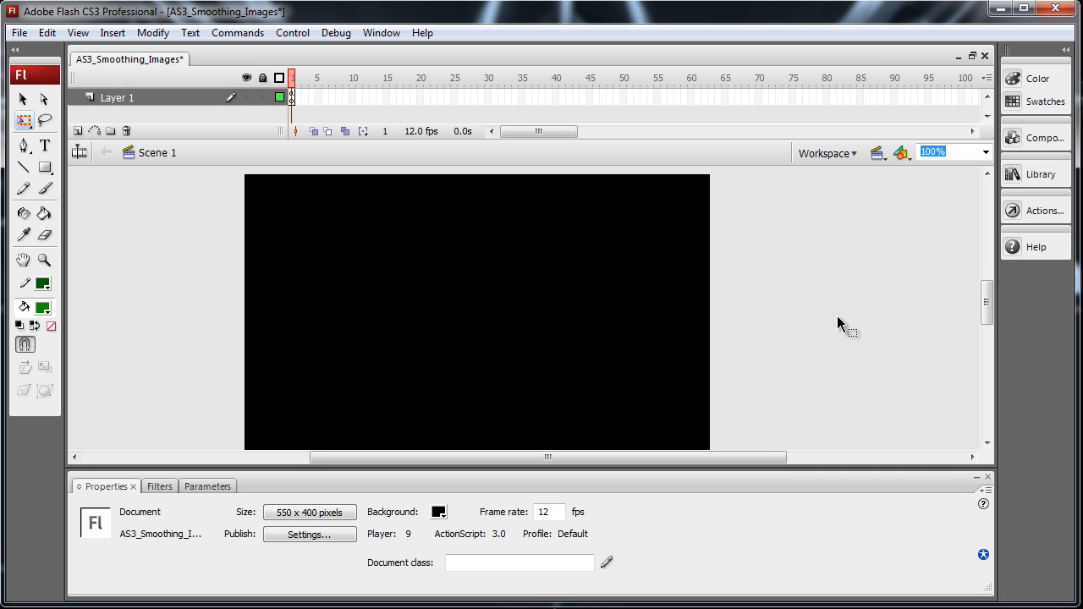